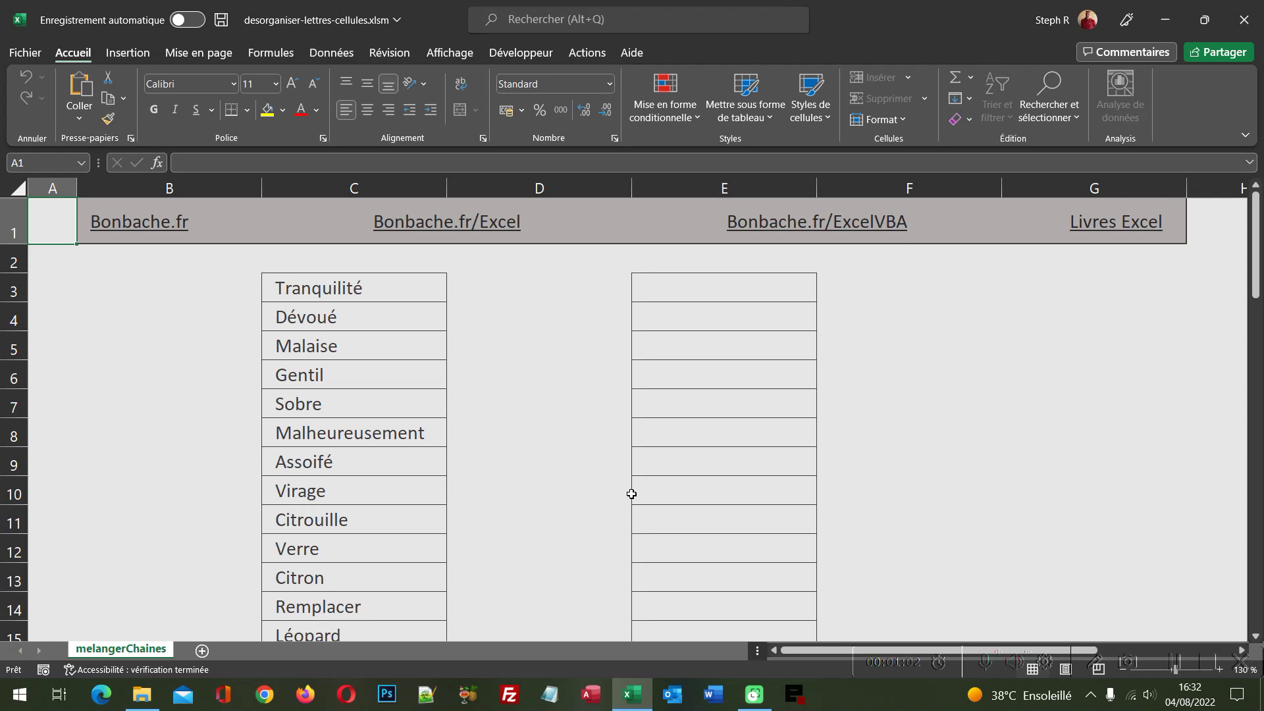
Step: Open the Visual Basic Editor for desorganiser-lettres-cellules.xlsm with Alt+F11
key(alt+F11)
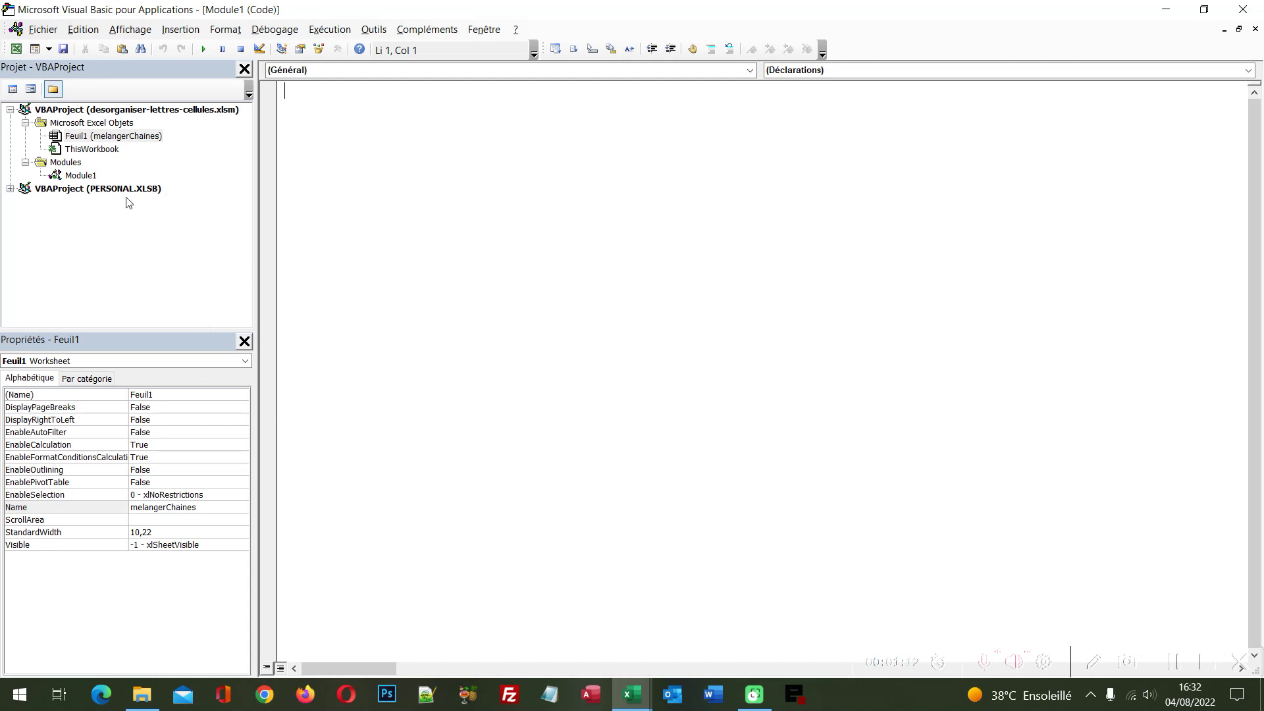
Step: In Module1, write the header Function melanger(chaine As String) As String to generate its End Function skeleton
click(81, 176)
click(548, 263)
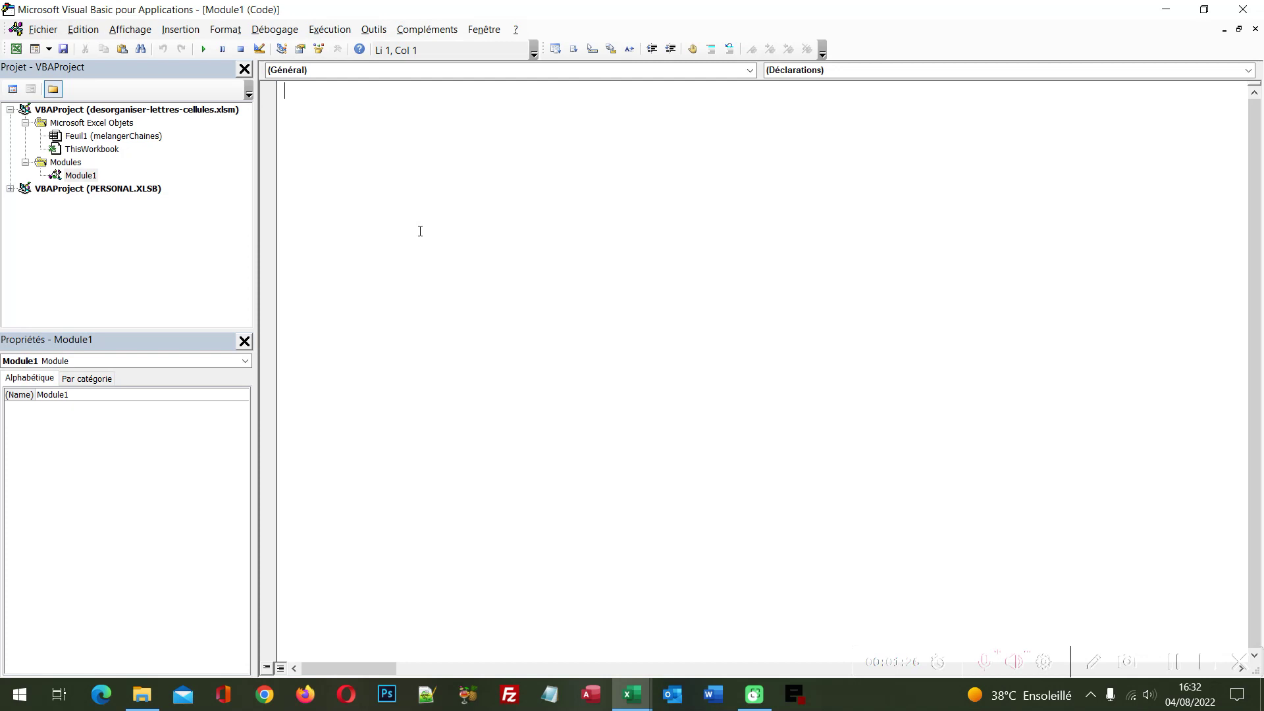
text(F)
text(unction)
text( melanger()
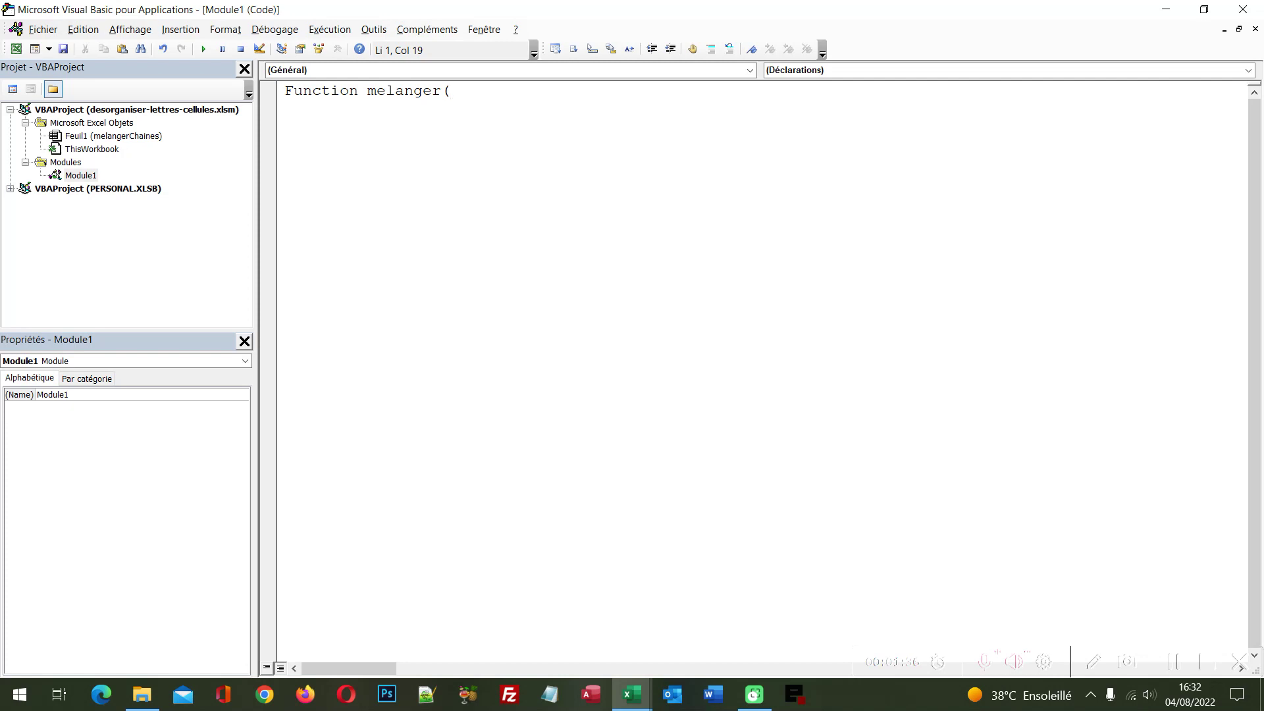
text(chaine)
text( as )
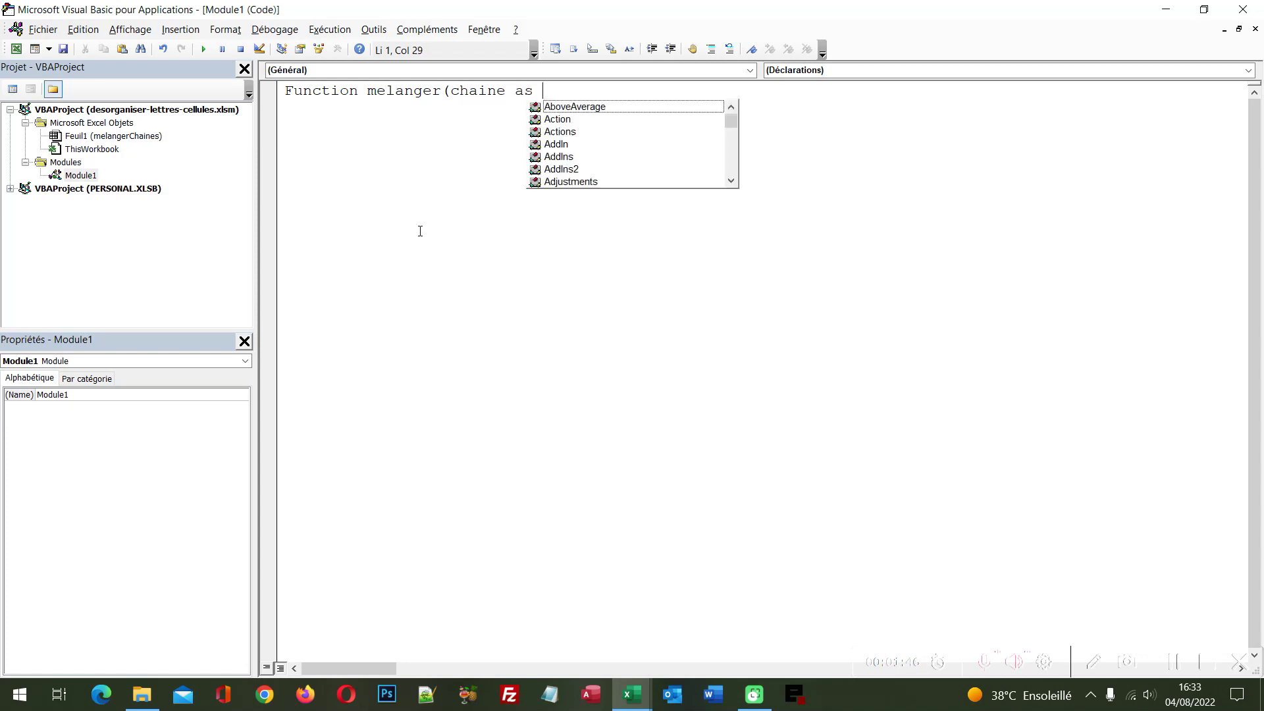
text(string)
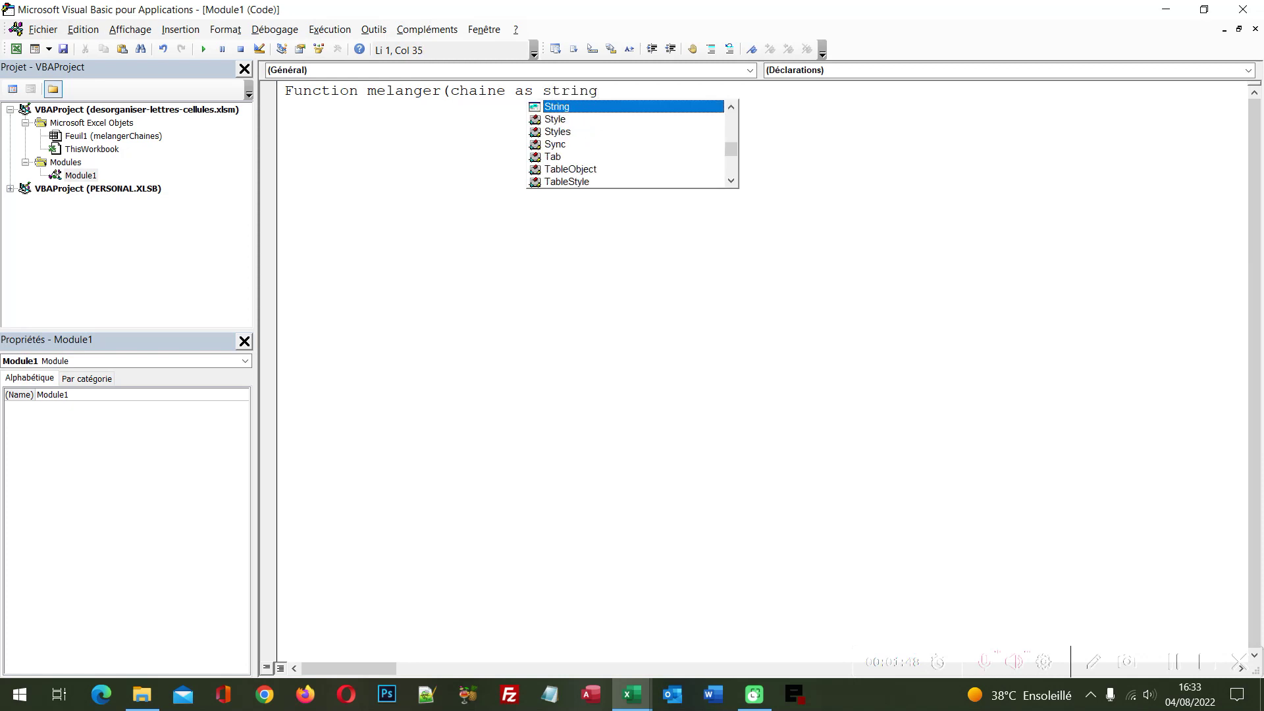
text())
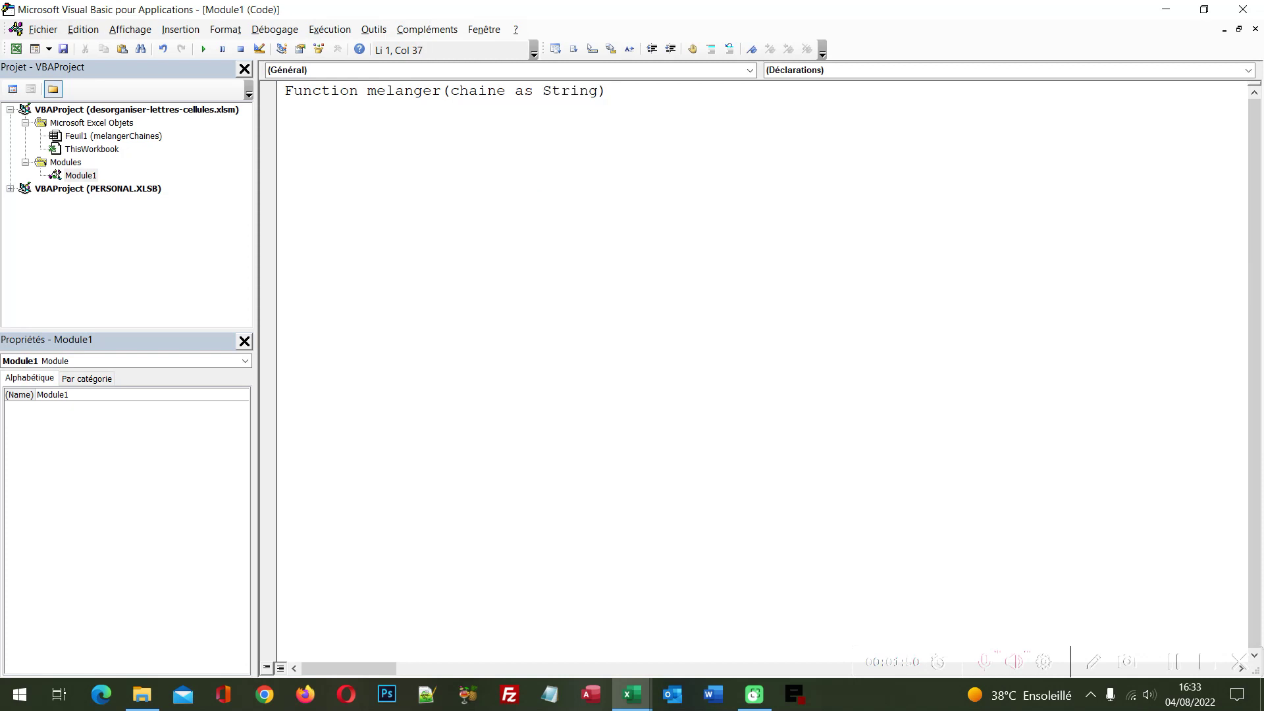
text( a)
text(s string)
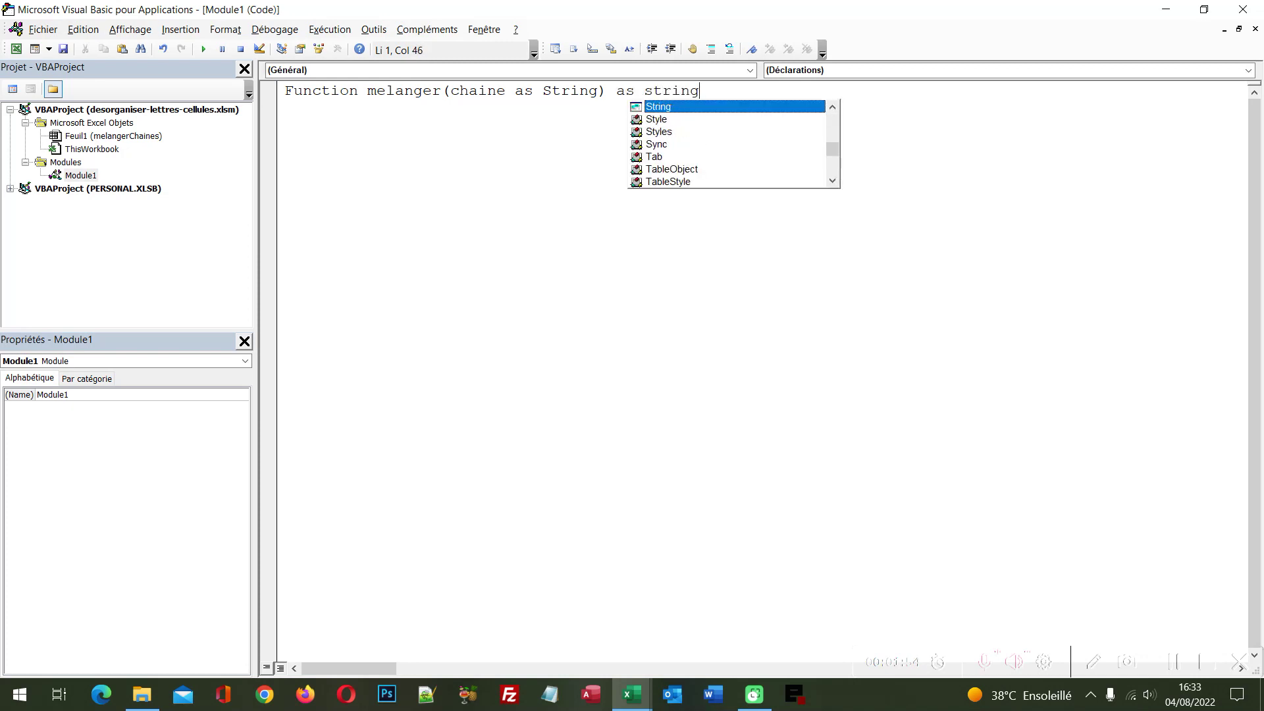
key(Return)
key(Return)
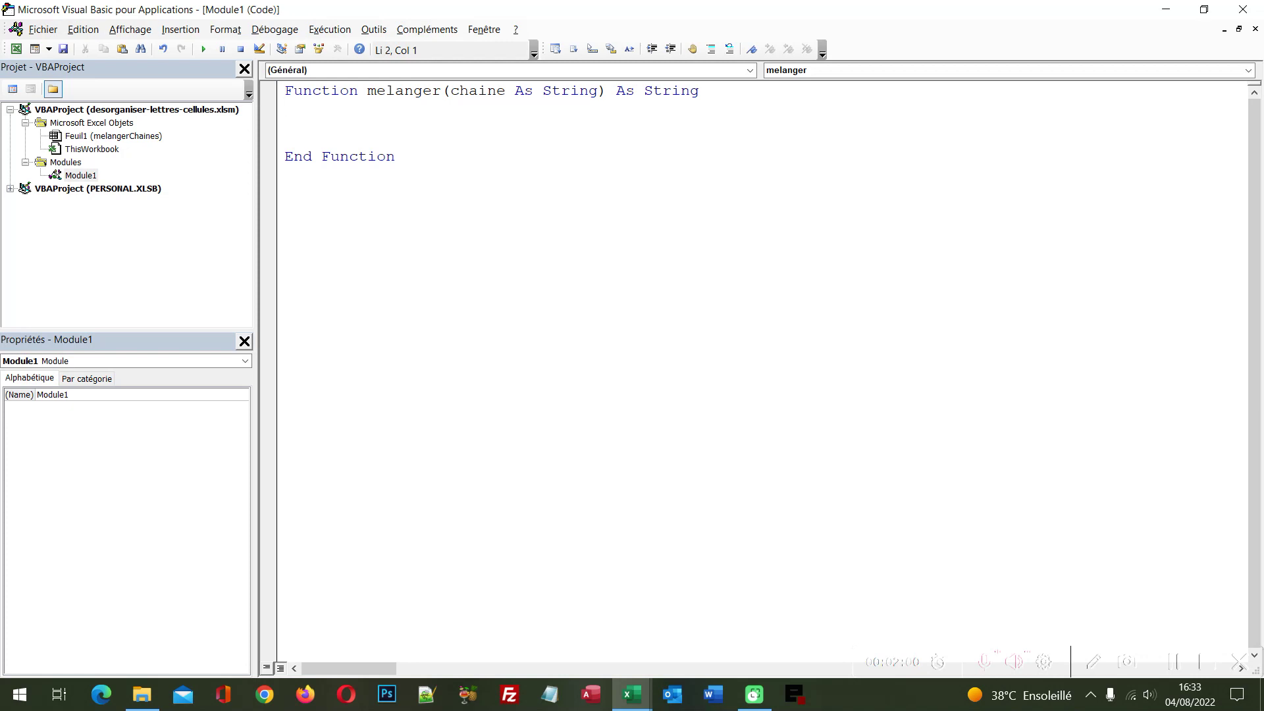
Step: Declare Dim tabl As Collection, then Dim longueur As Byte: Dim i As Byte on the next line
text(d)
text(im ta)
text(bl)
text( as colle)
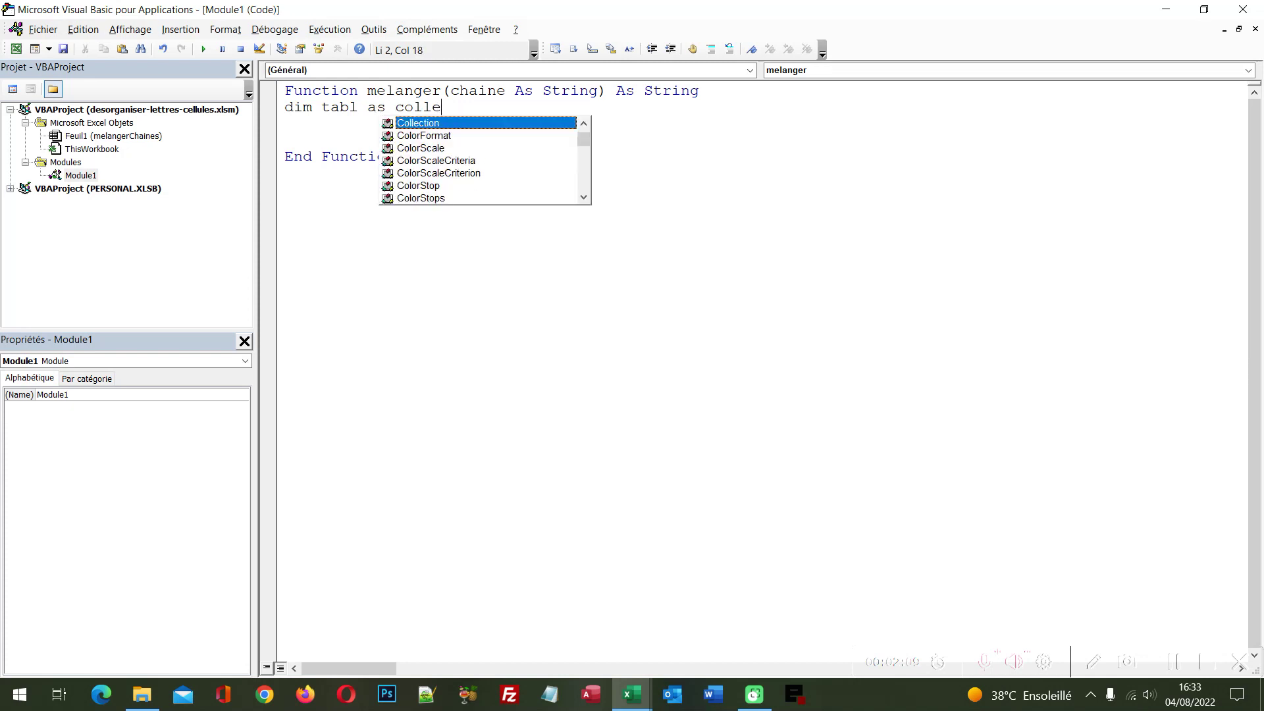
text(ction)
key(Return)
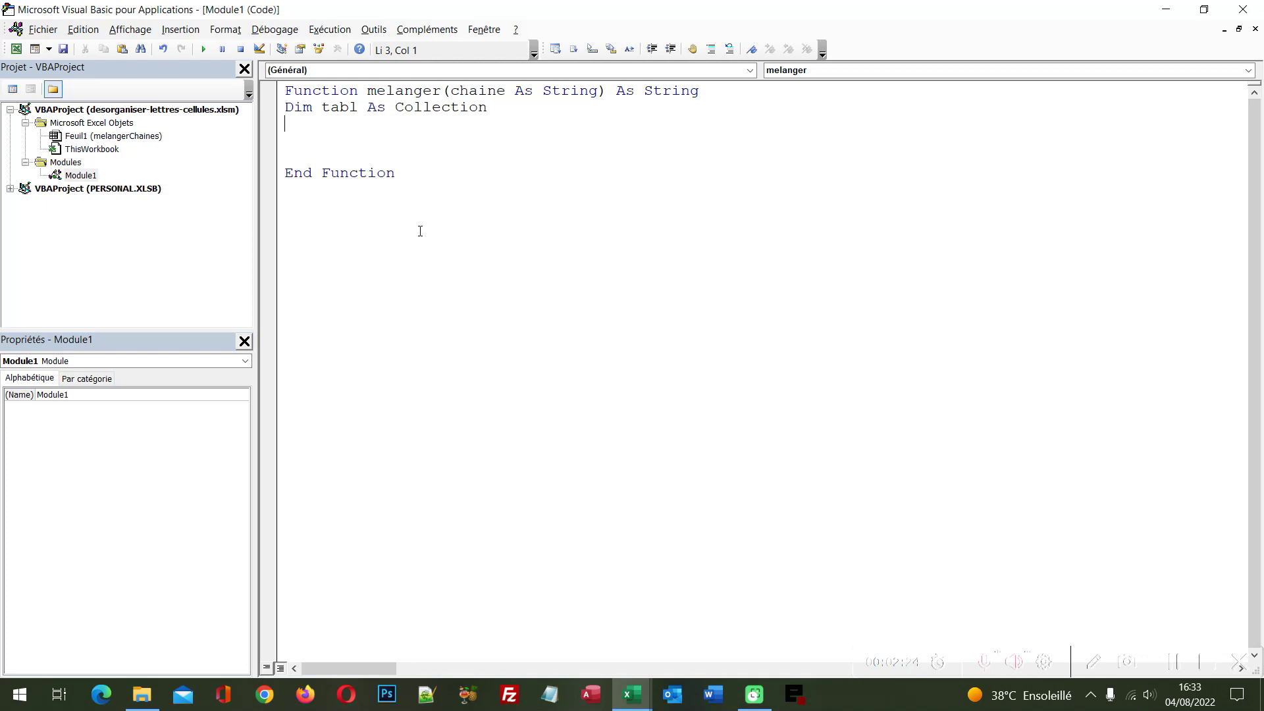
text(dim )
text(longueur as )
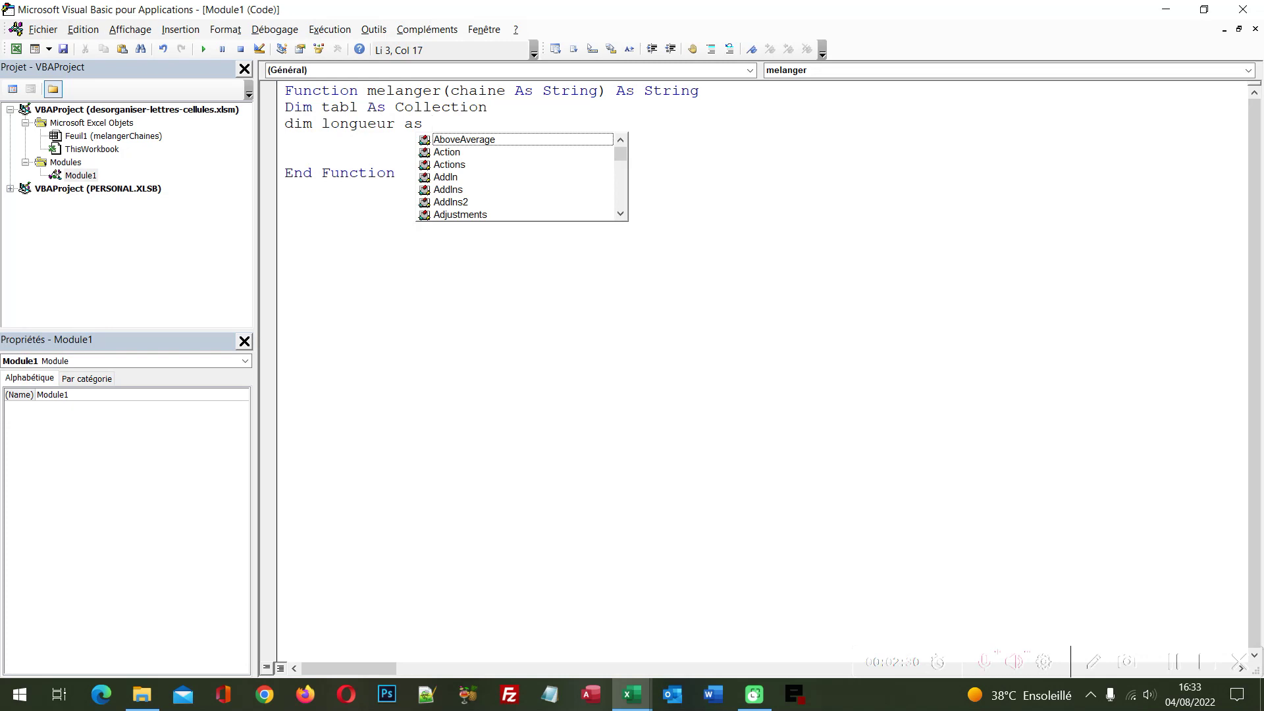
text(byr)
key(BackSpace)
text(t)
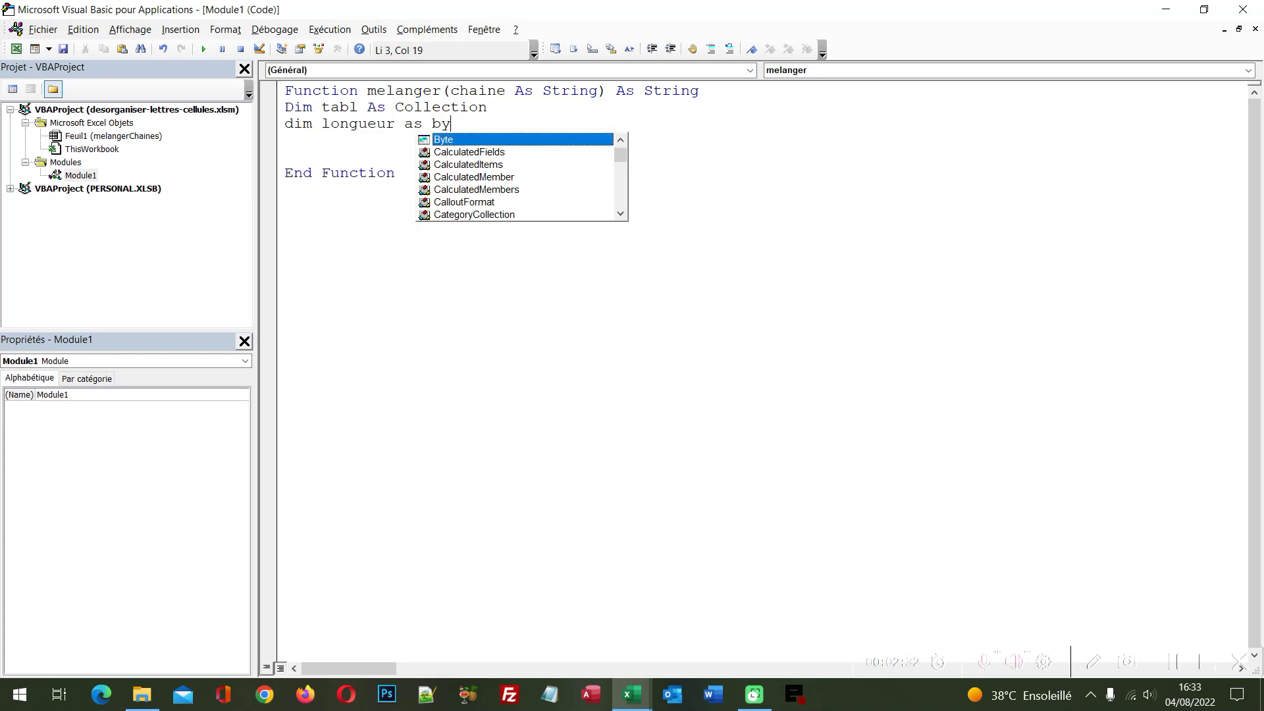
text(e:)
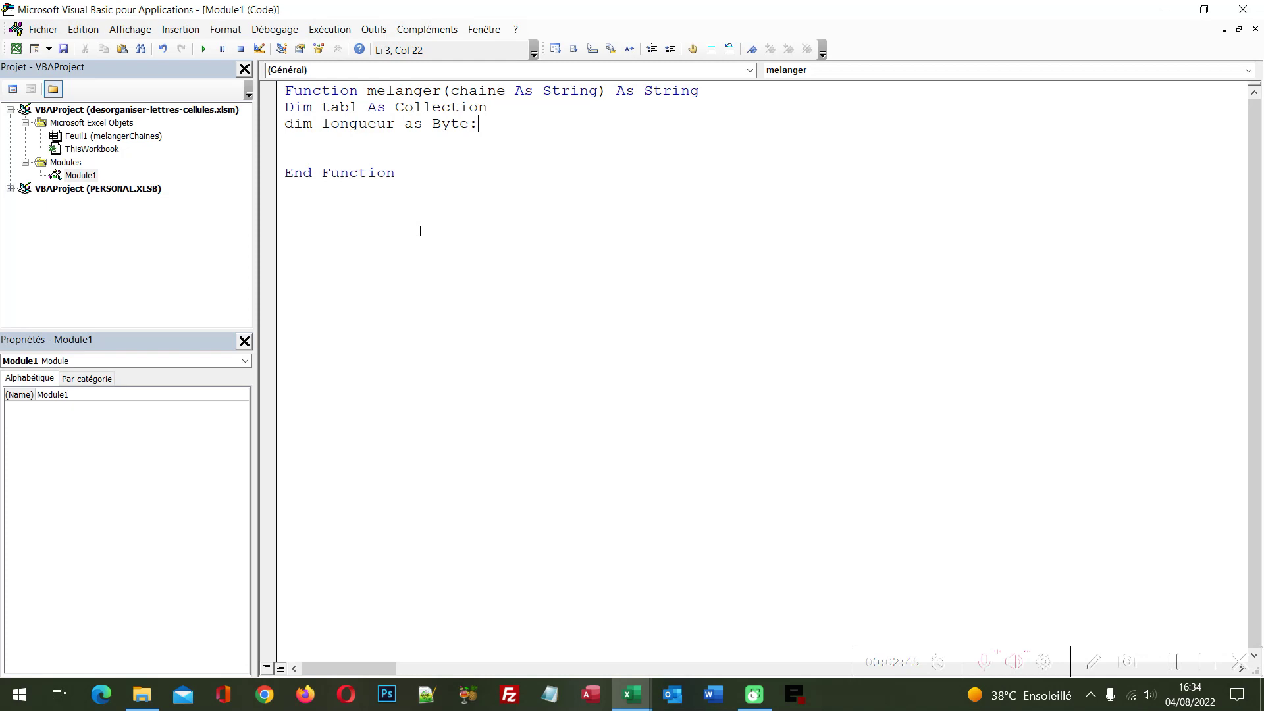
text(dim )
text(i as )
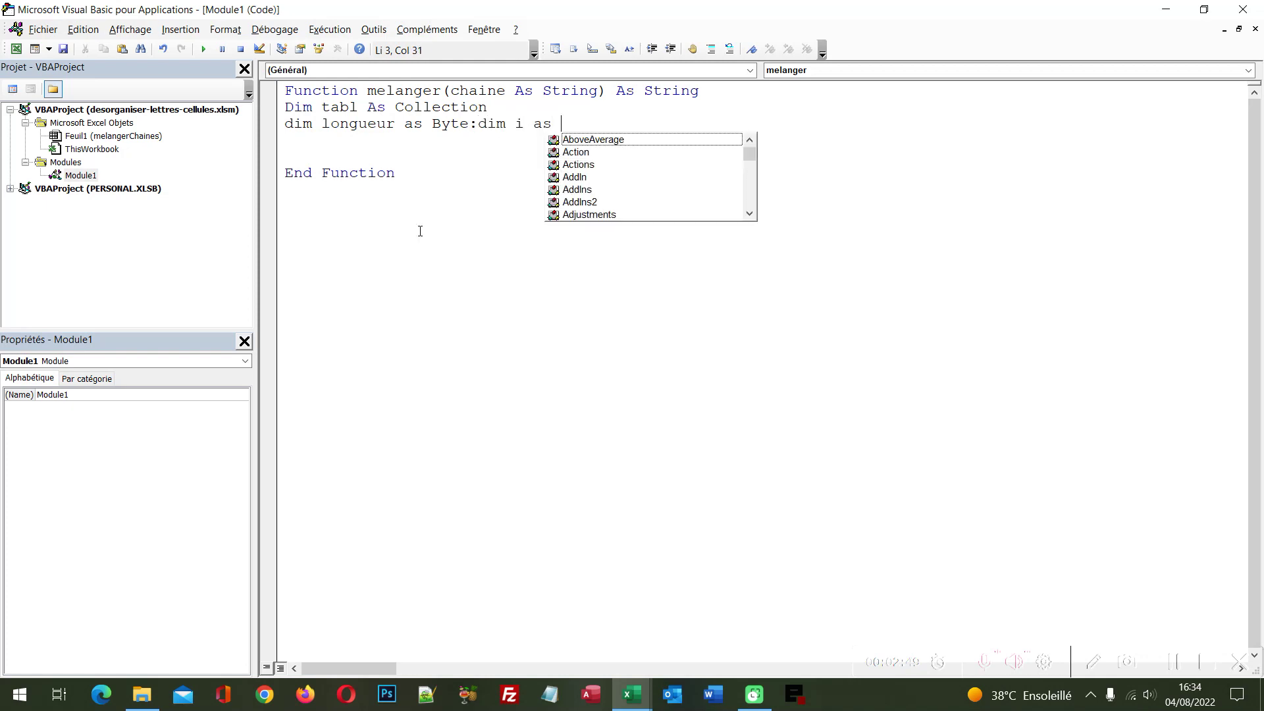
text(byte)
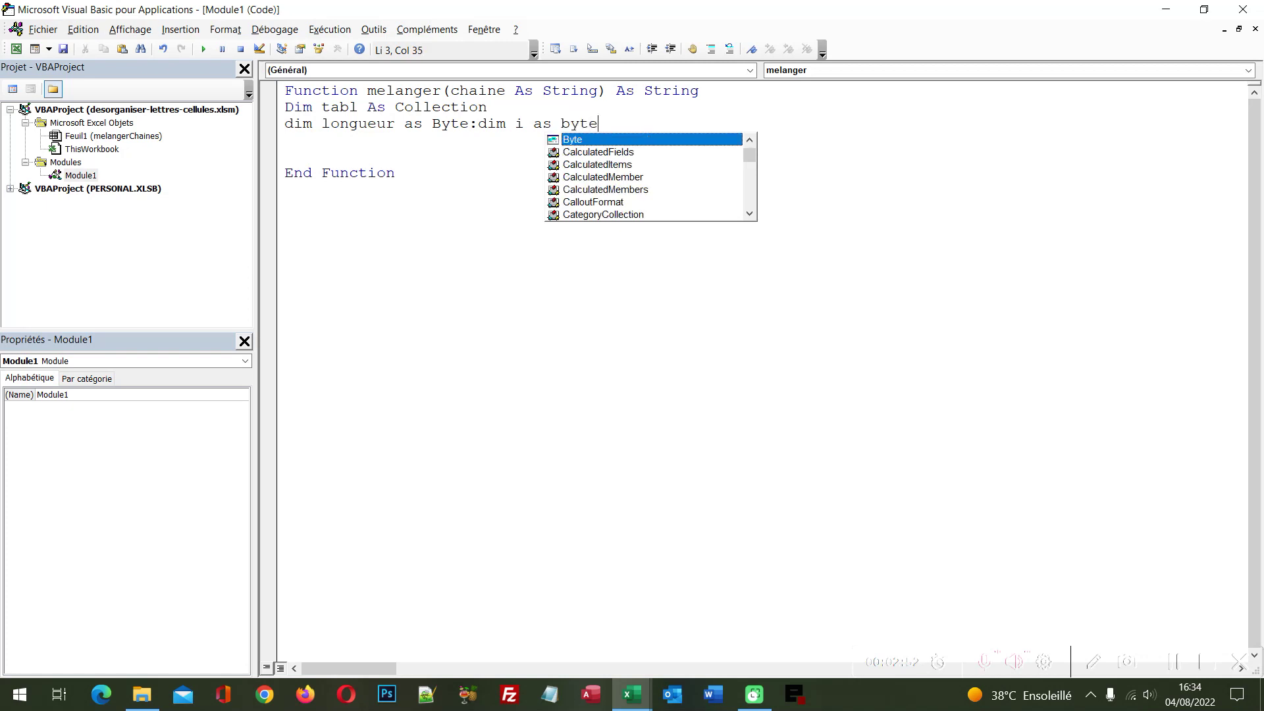
key(Return)
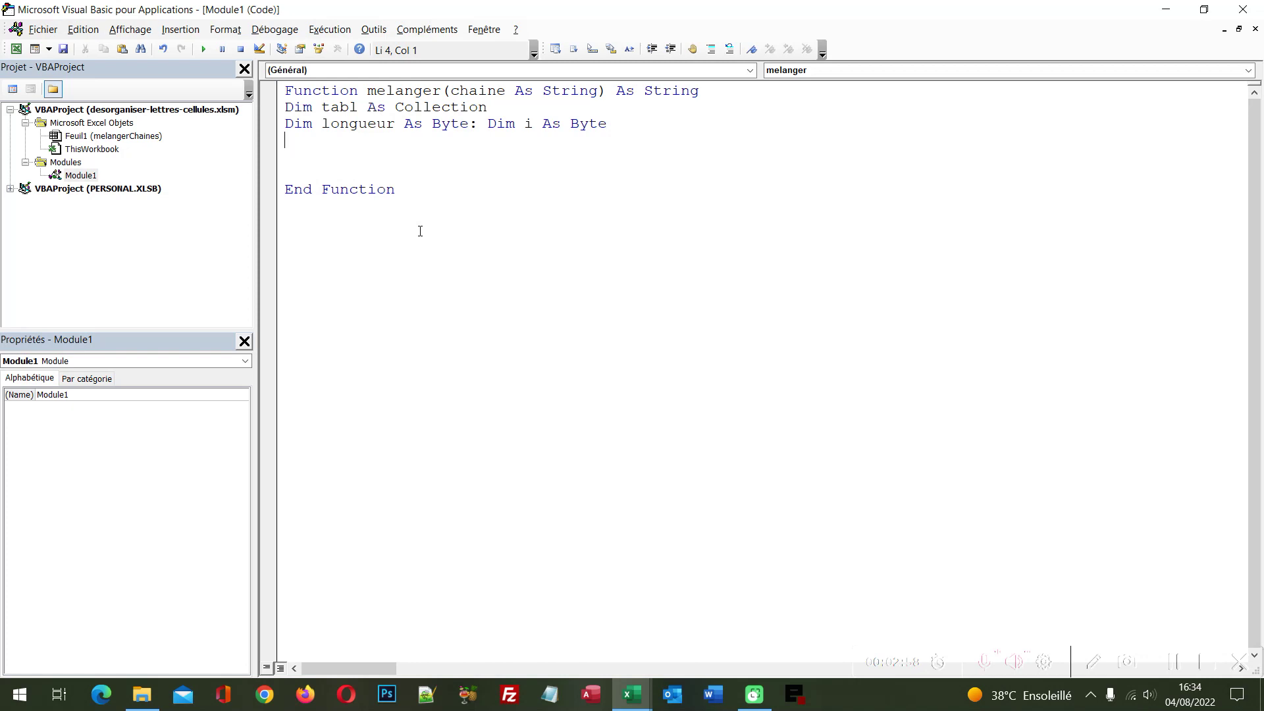
Step: Add the line Dim longueurGauche As Byte: Dim posAlea As Byte, leaving blank lines below it
text(dim)
text( longueur)
text(Gauche)
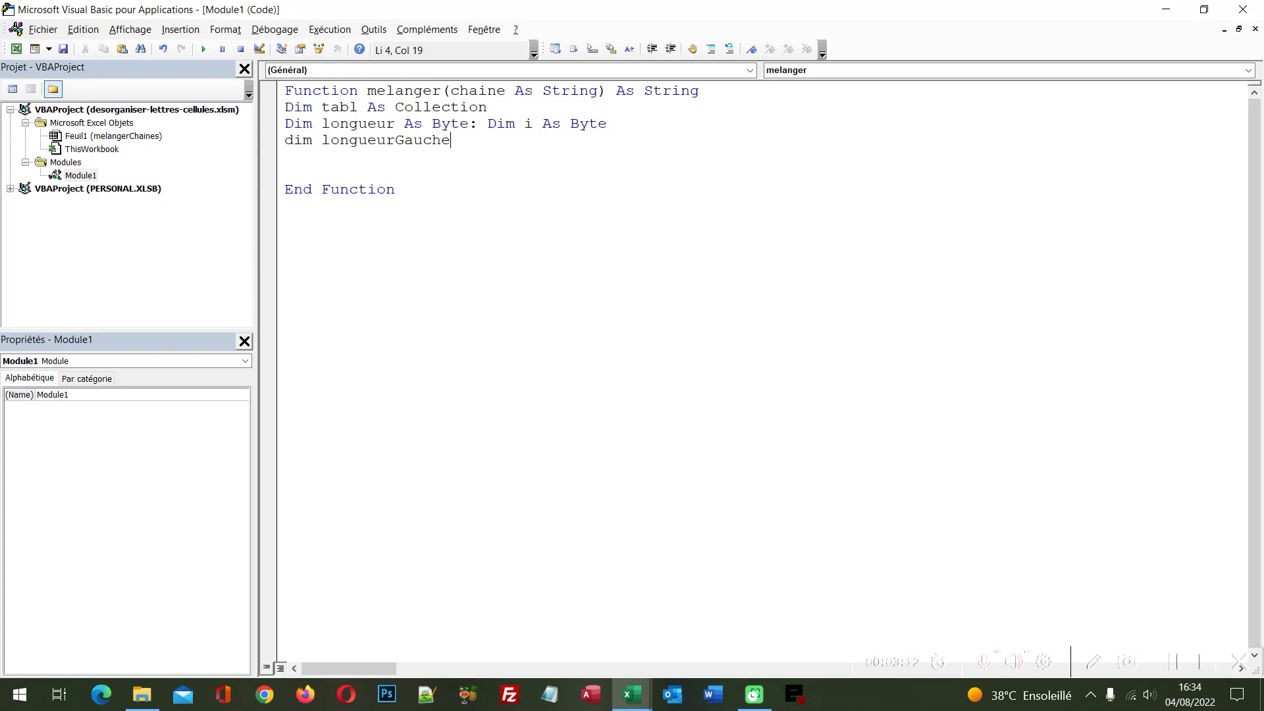
text( as )
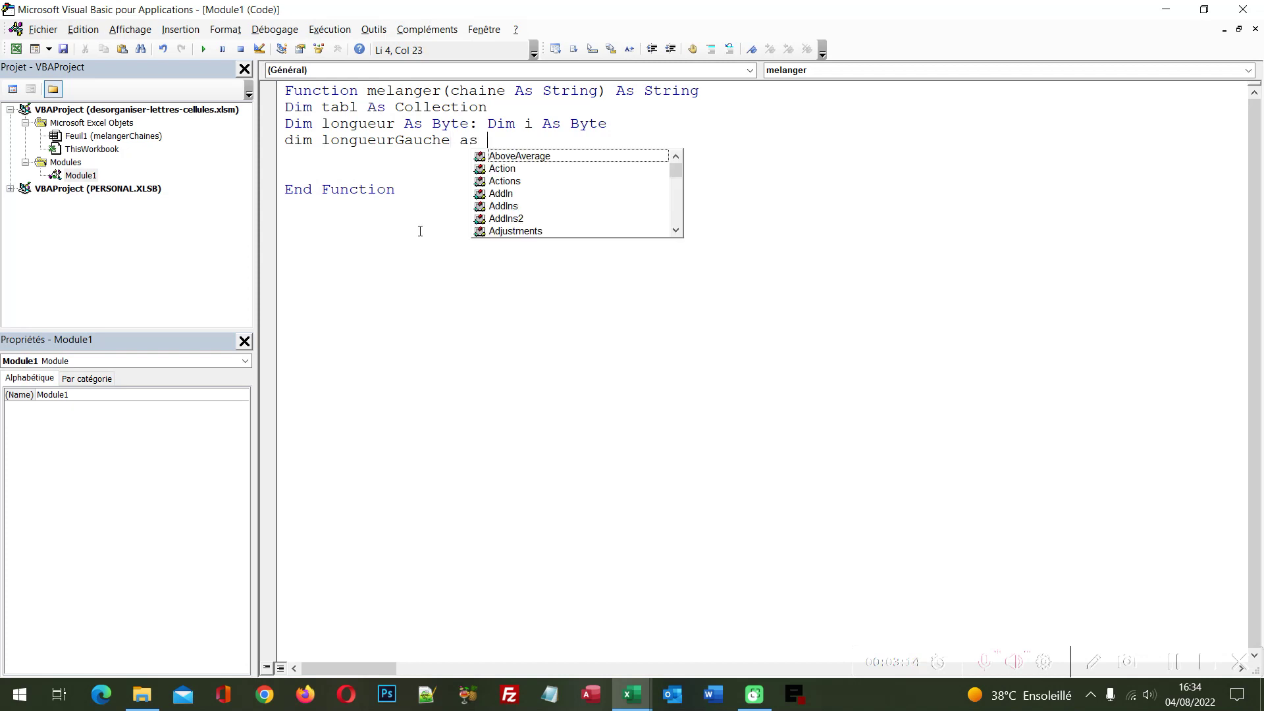
text(byte)
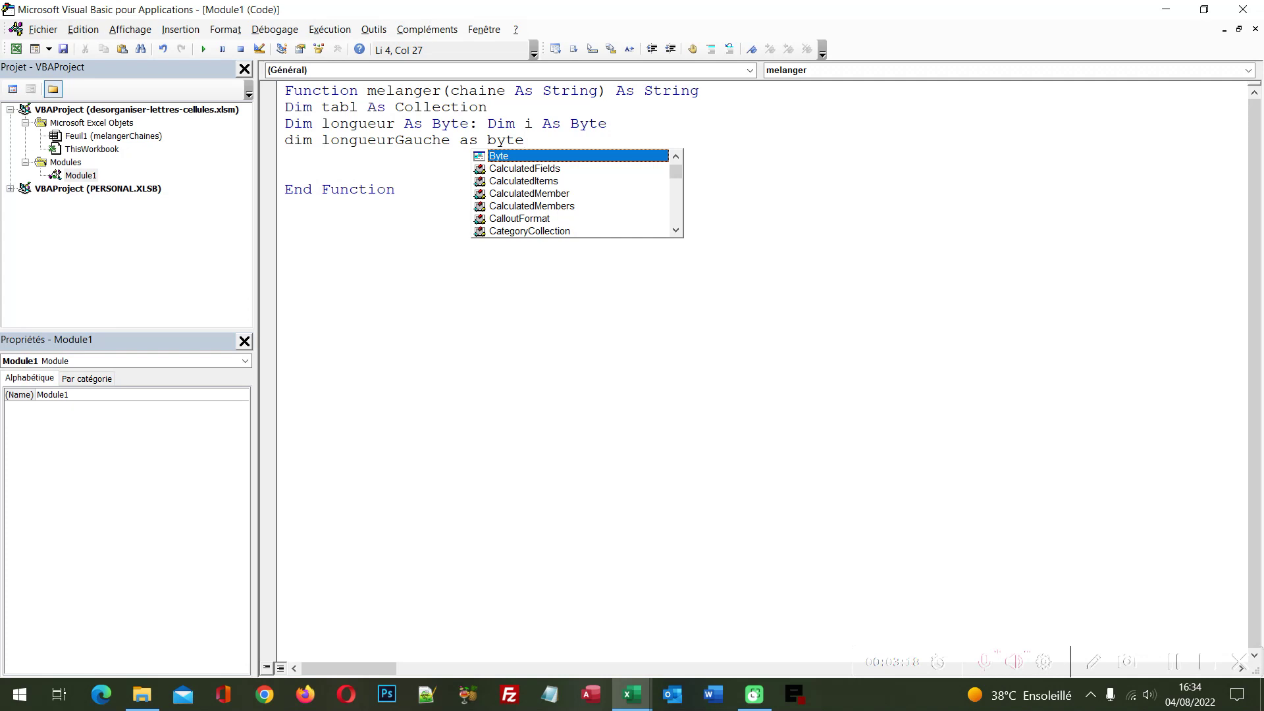
text(:)
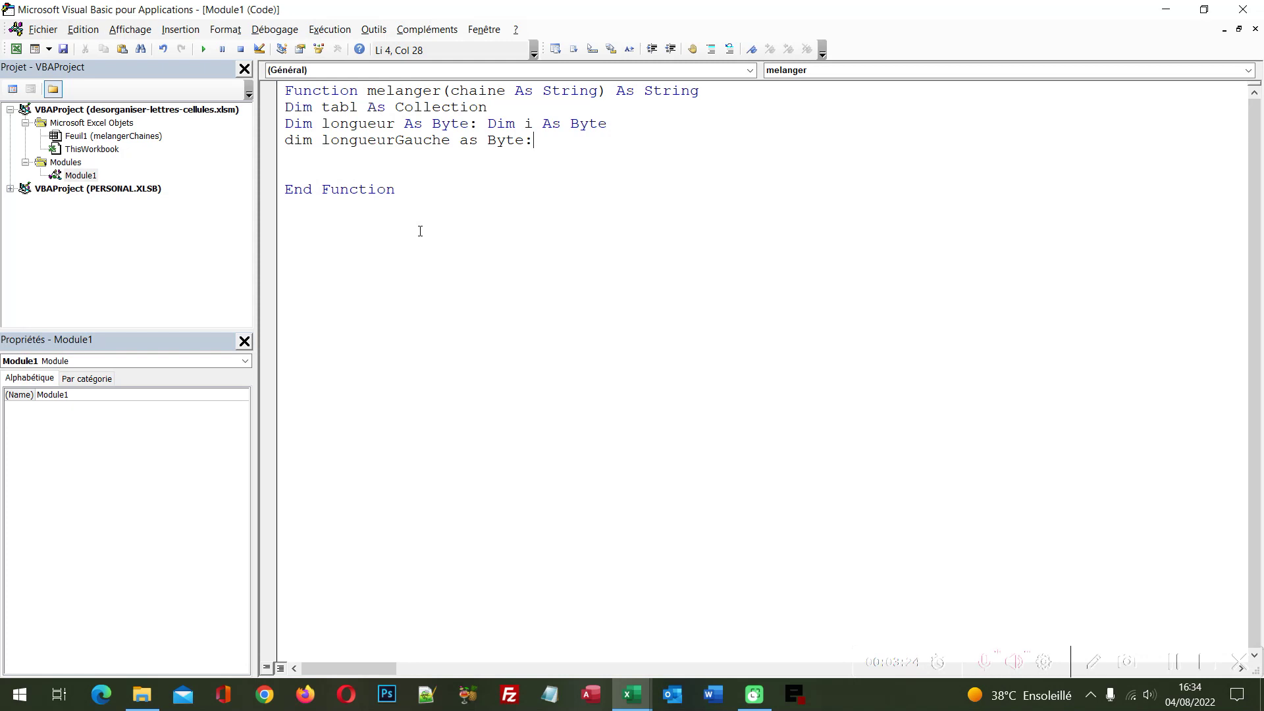
text(dim )
text(pos)
text(A)
text(lea)
text( as )
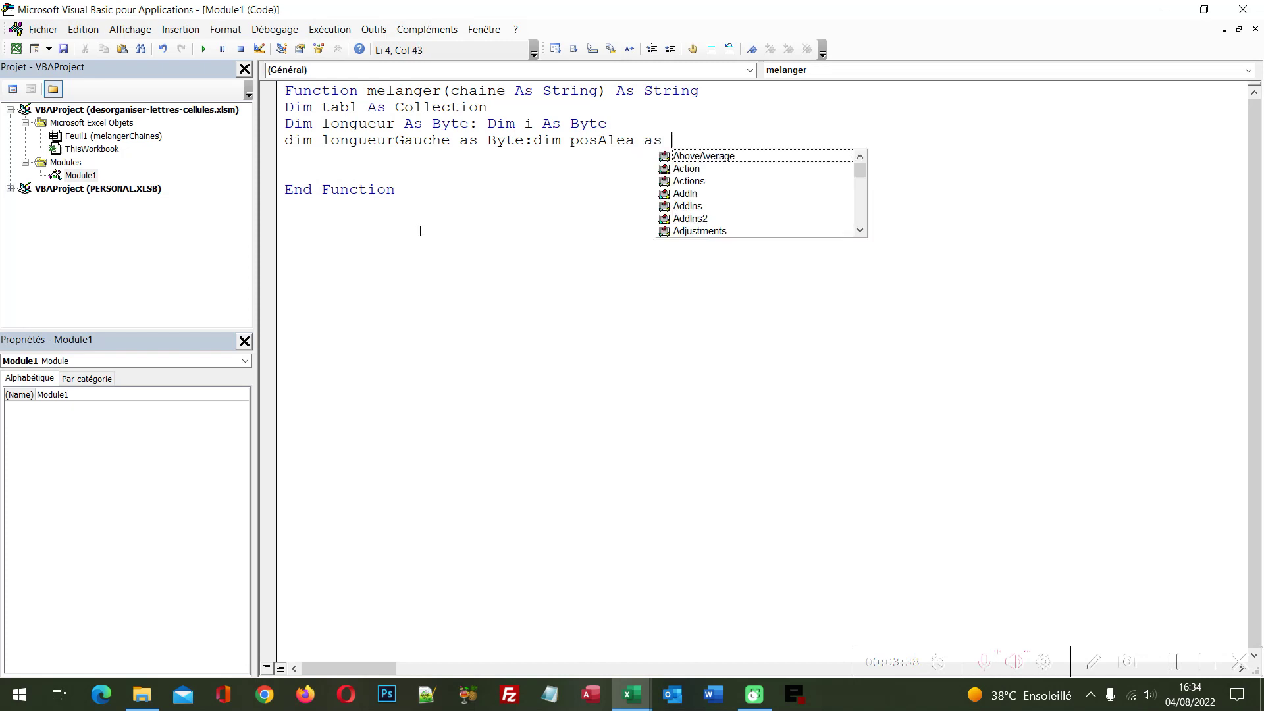
text(byte)
key(Return)
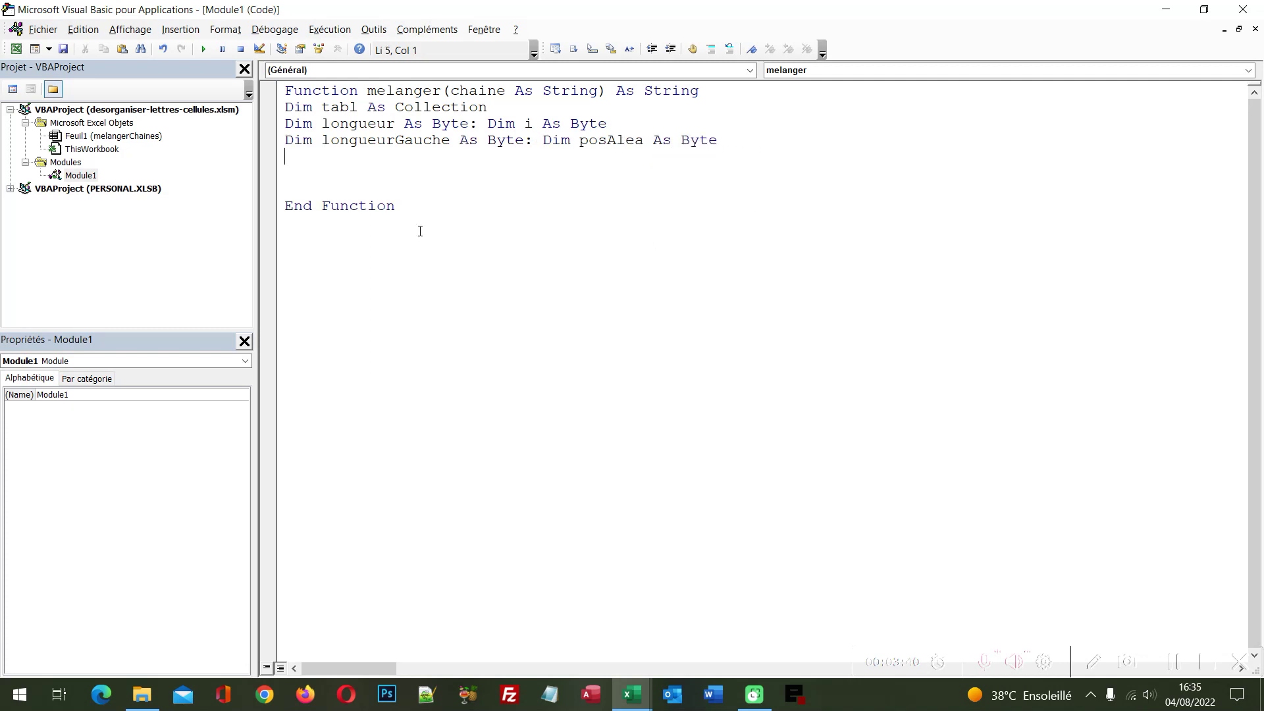
key(Return)
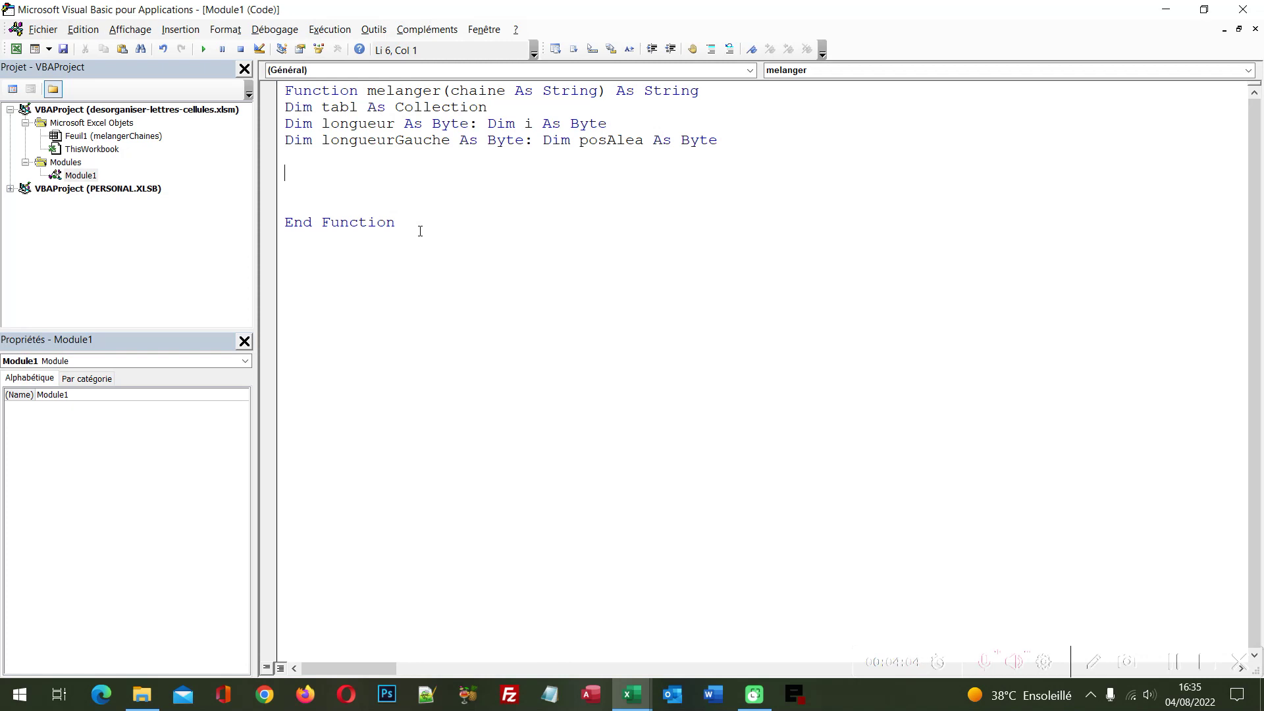
Step: Add longueur = Len(chaine), Set tabl = New Collection, and the loop header For i = 1 To longueur
text(lon)
text(gueur = )
text(len()
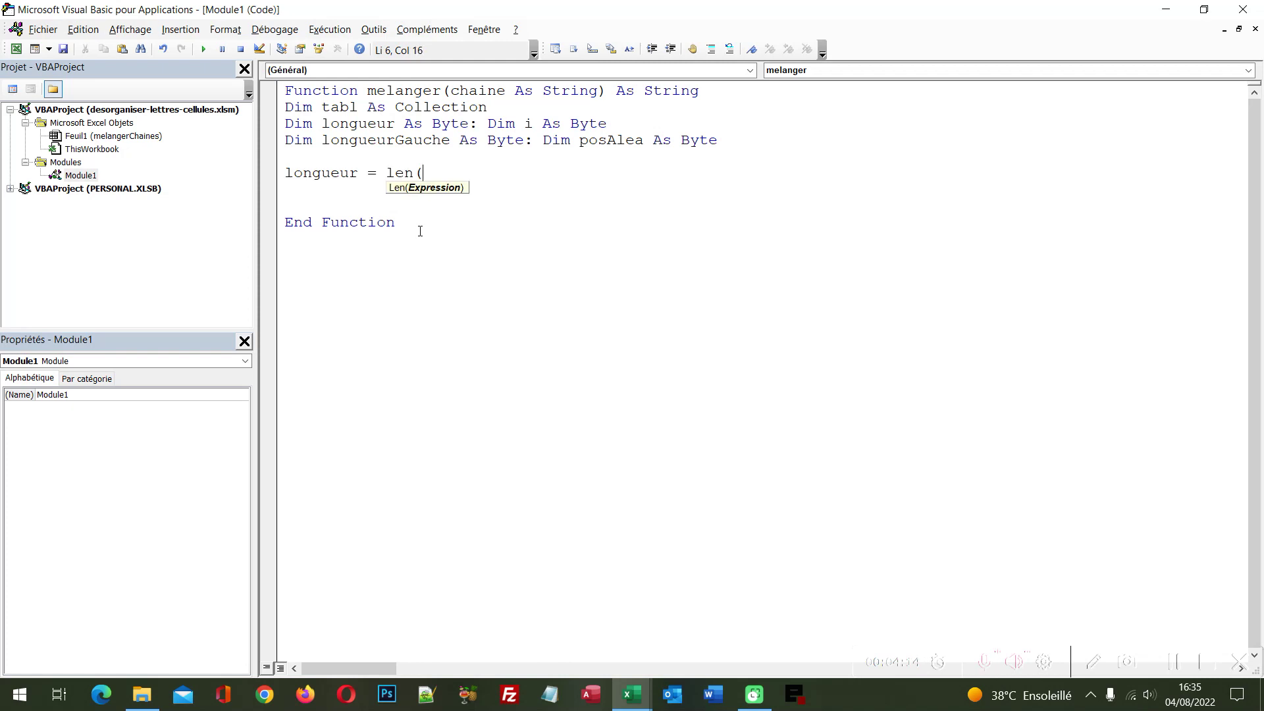
text(chaine)
text())
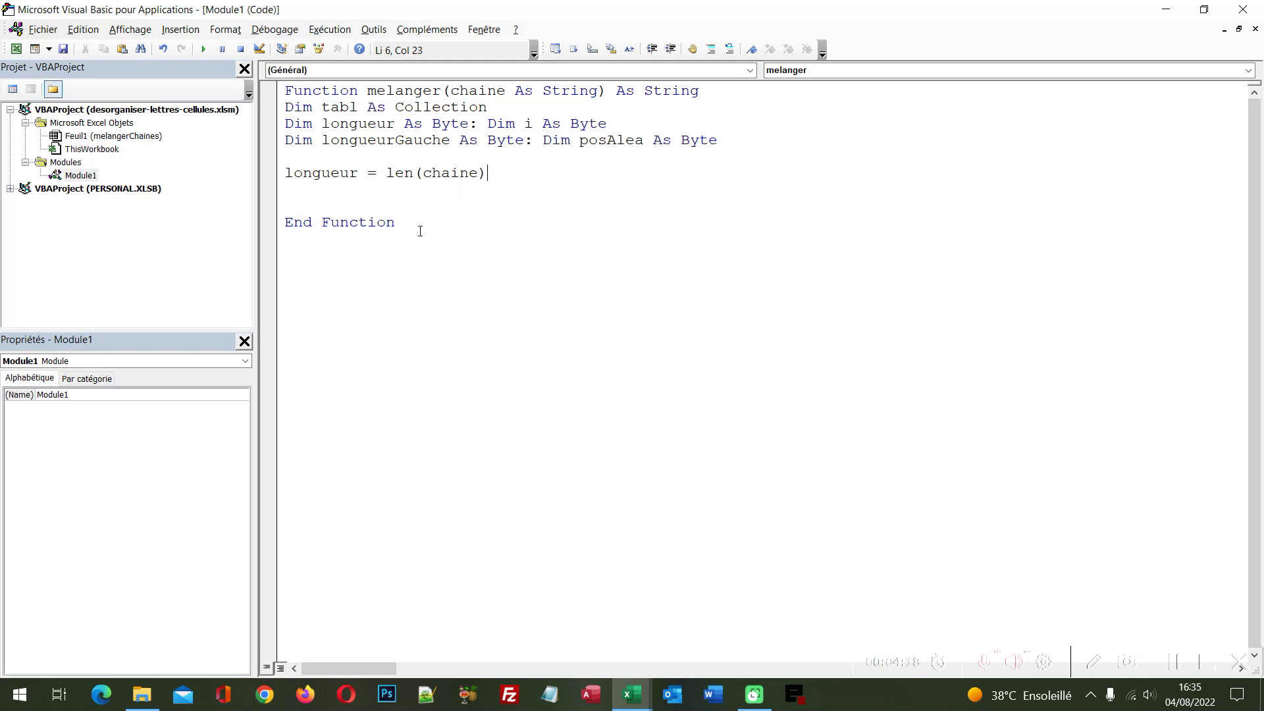
key(Return)
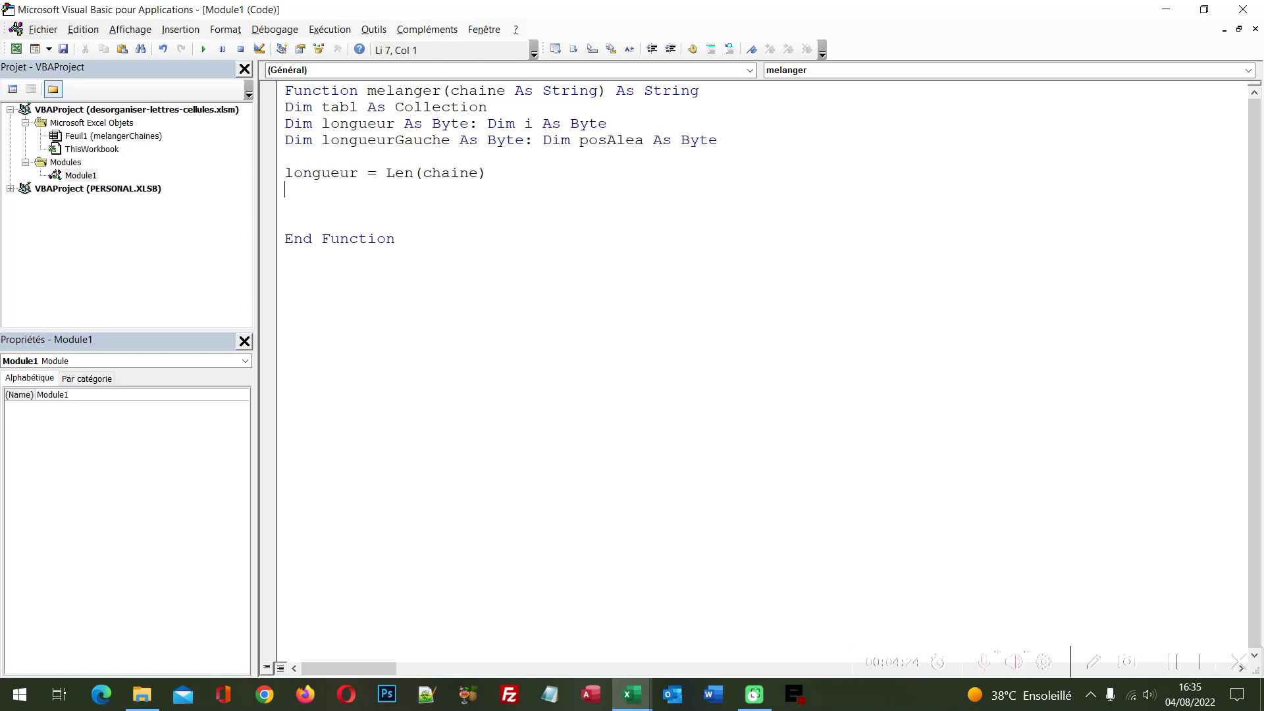
text(set )
text(t)
text(abl)
text( = new )
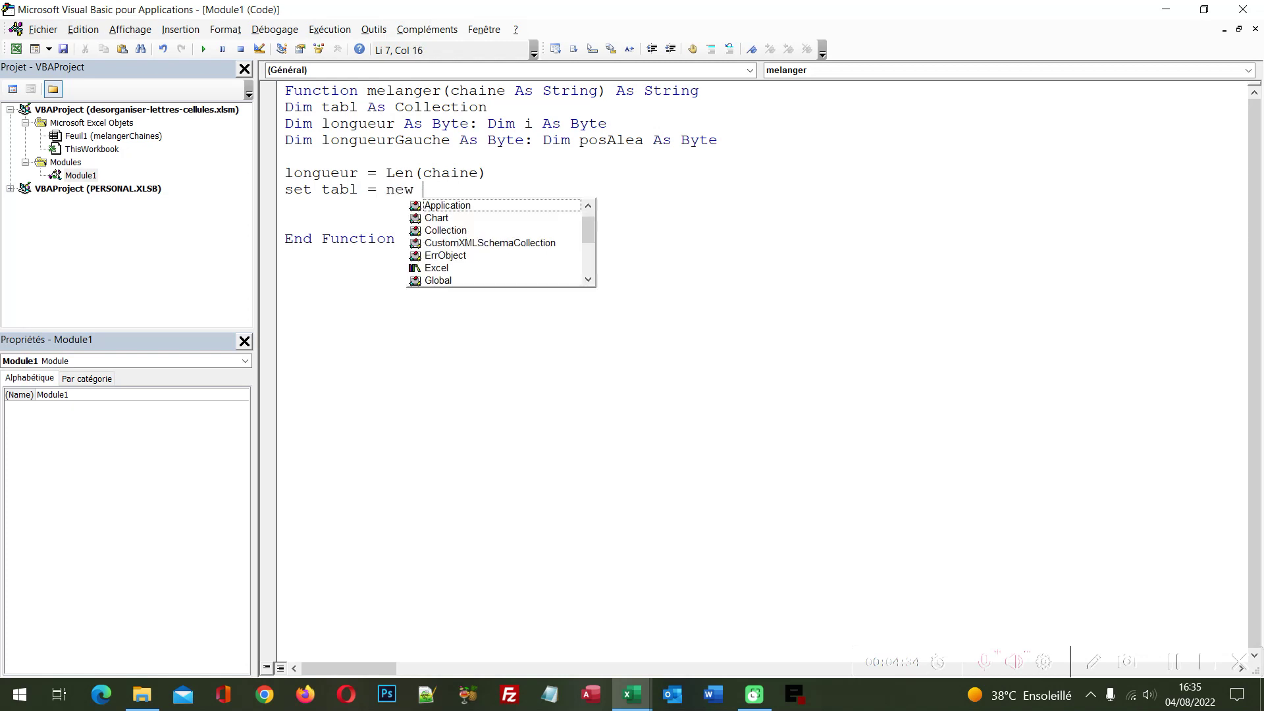
text(collection)
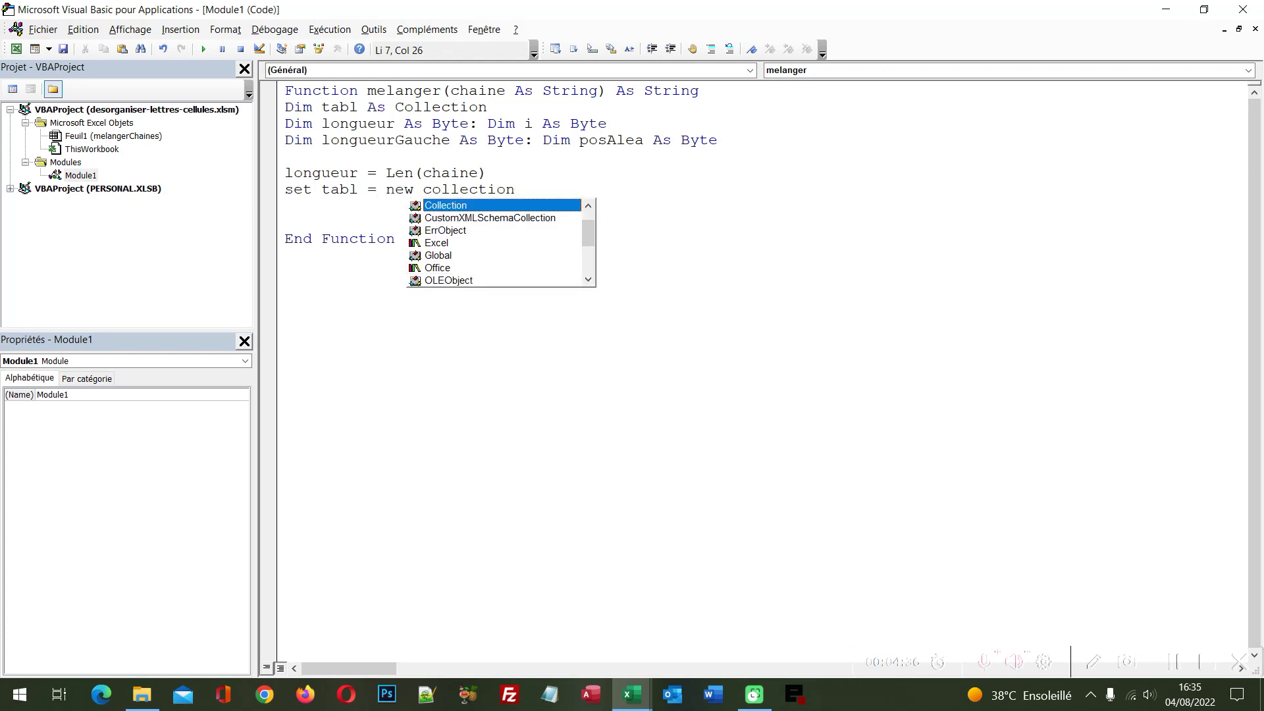
key(Return)
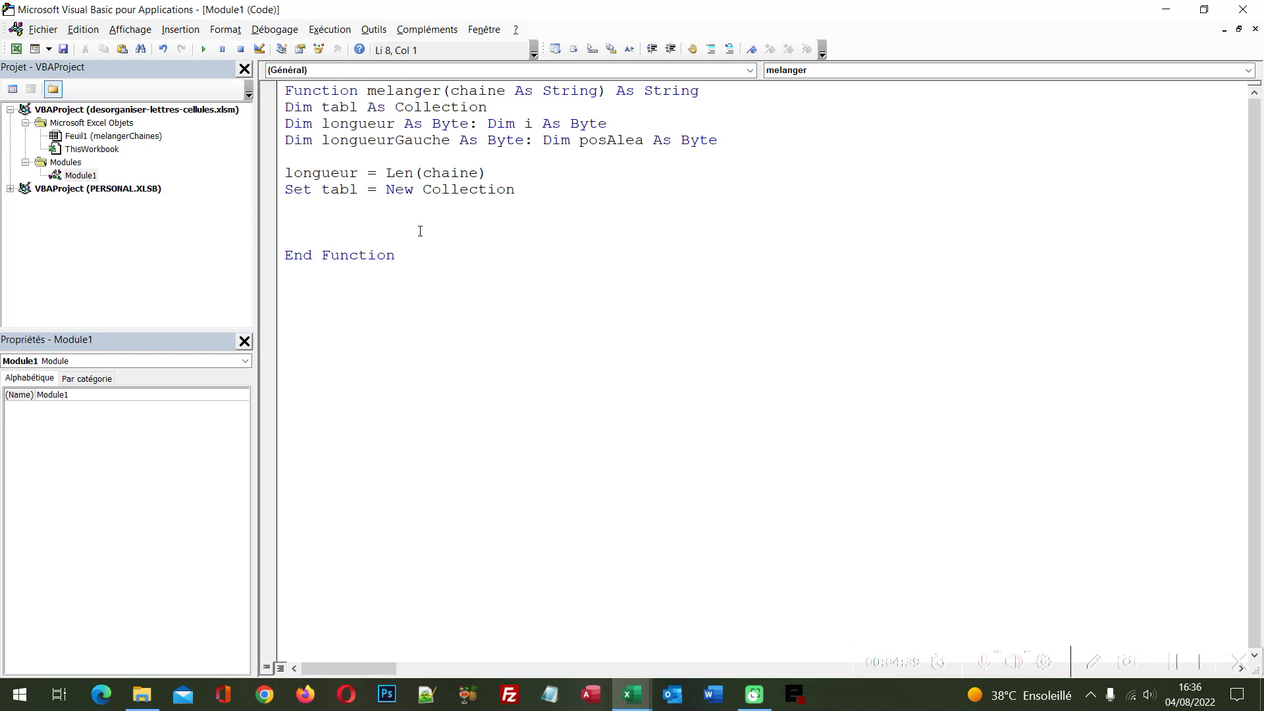
text(for i )
text(= )
text(1)
text( to )
text(l)
text(ongueur)
Step: Close the first loop with Next i, leaving an empty body line inside it
key(Return)
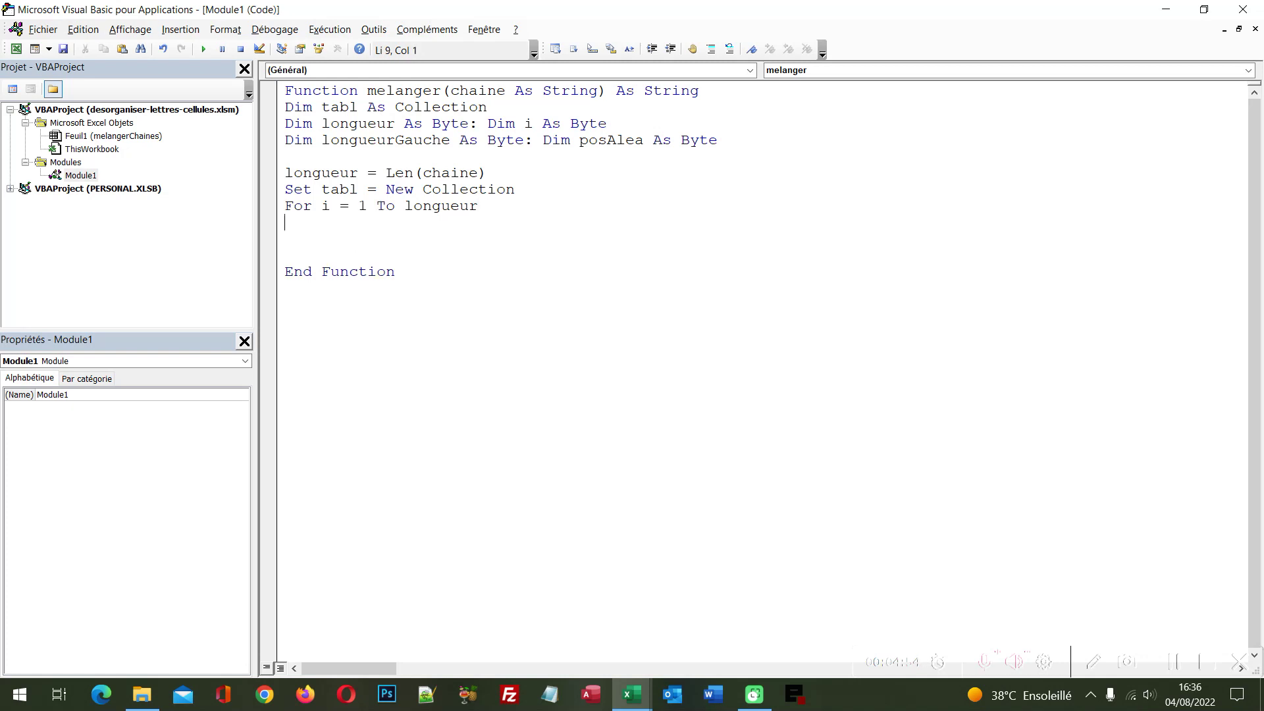
key(Return)
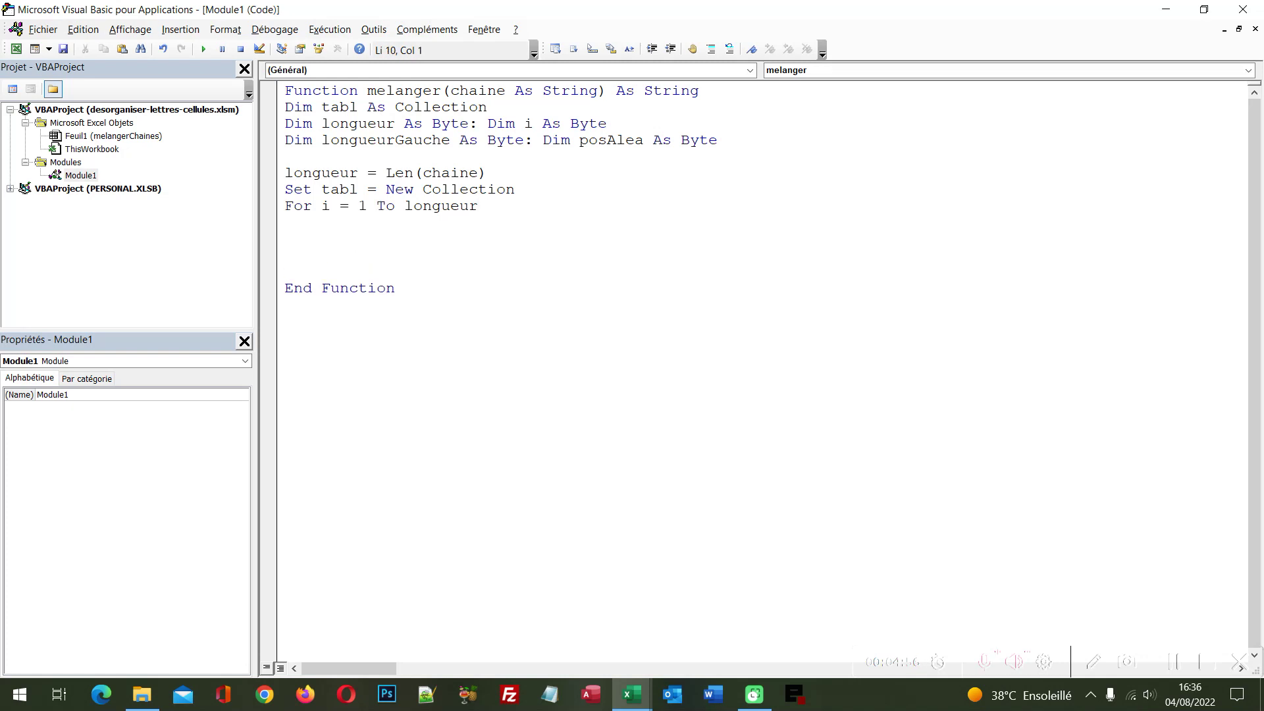
text(next )
text(i)
Step: Fill the loop body with tabl.Add Mid(chaine, i, 1) and add blank lines after Next i
click(285, 222)
text(tab)
text(l.)
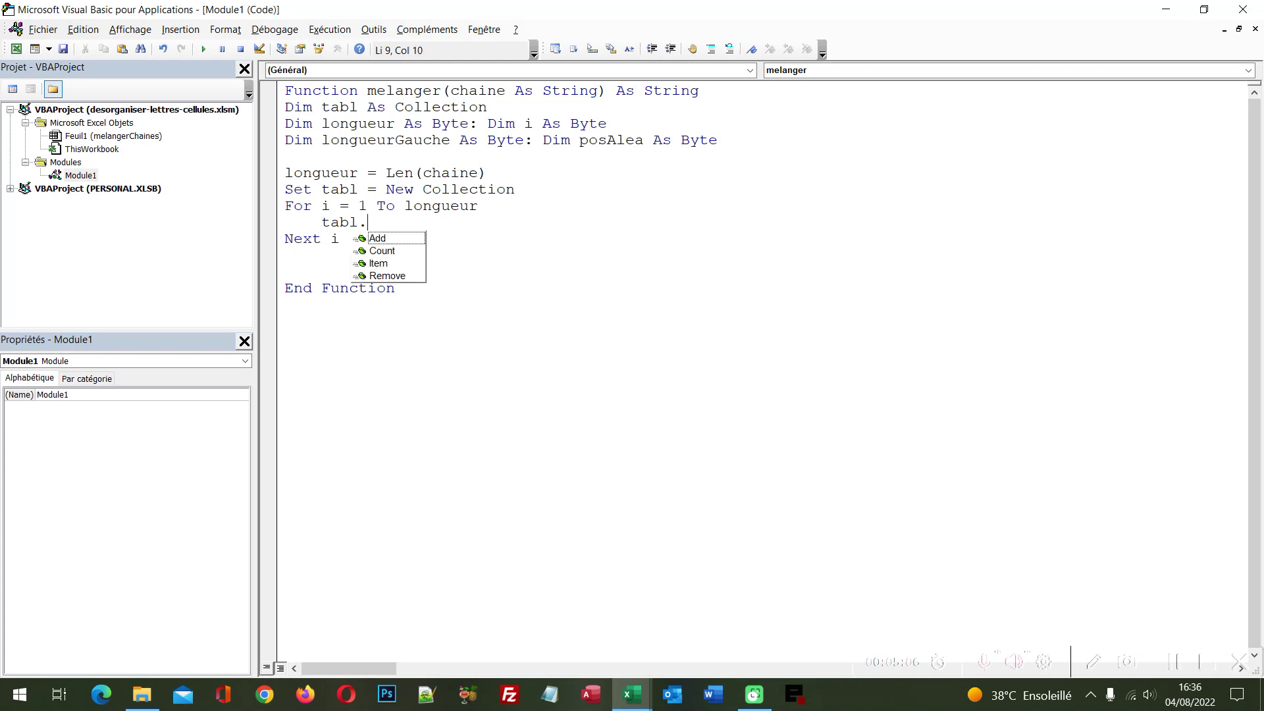
text(ad)
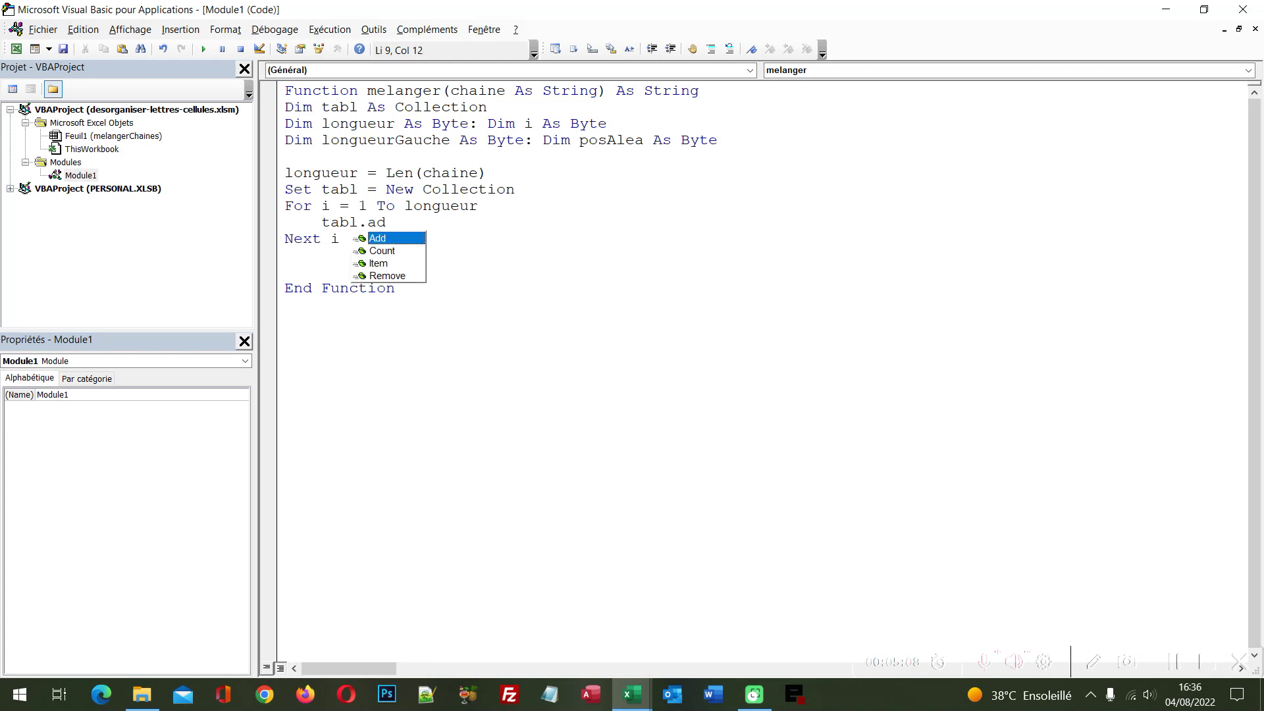
key(Tab)
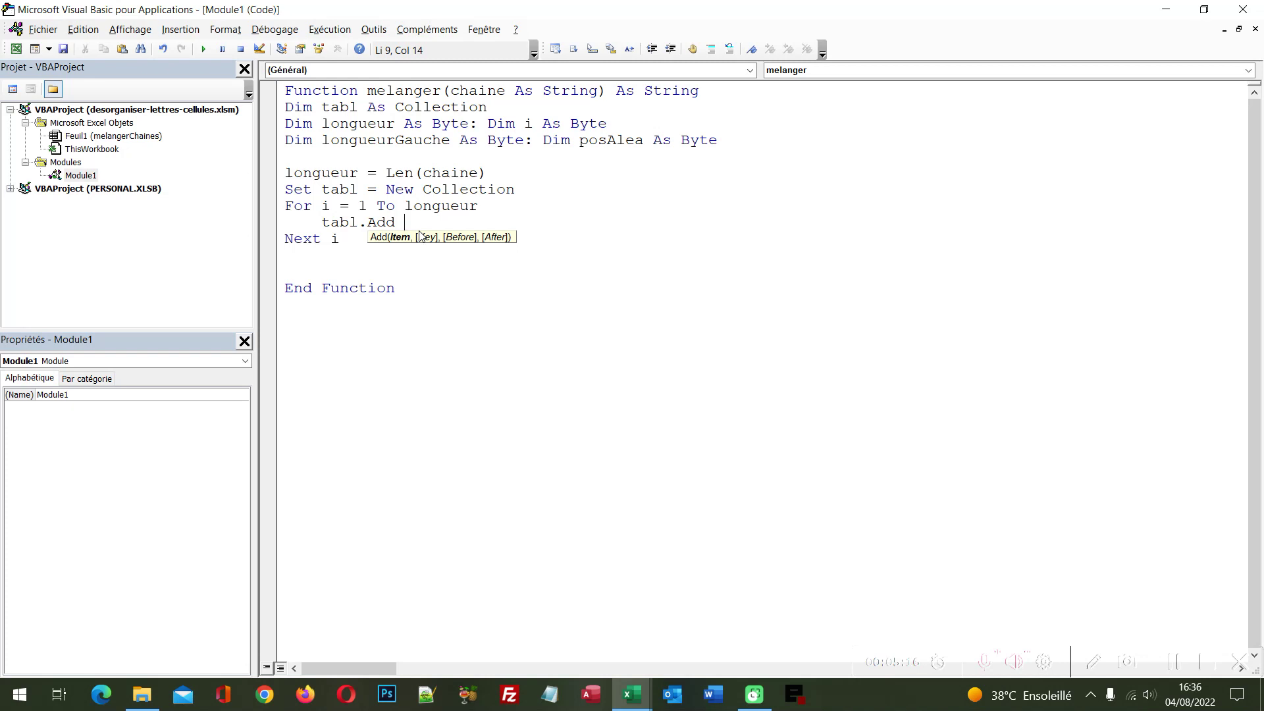
text(Mid)
text(()
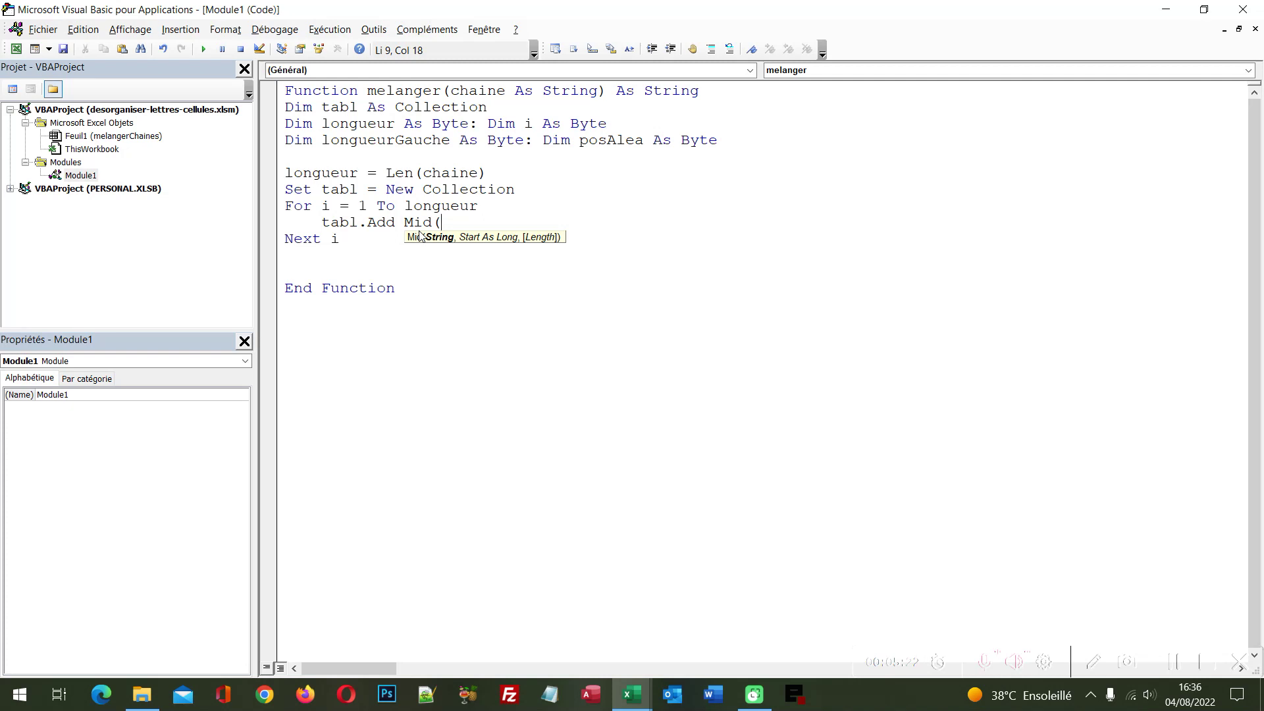
text(h)
key(BackSpace)
text(chain)
text(e,)
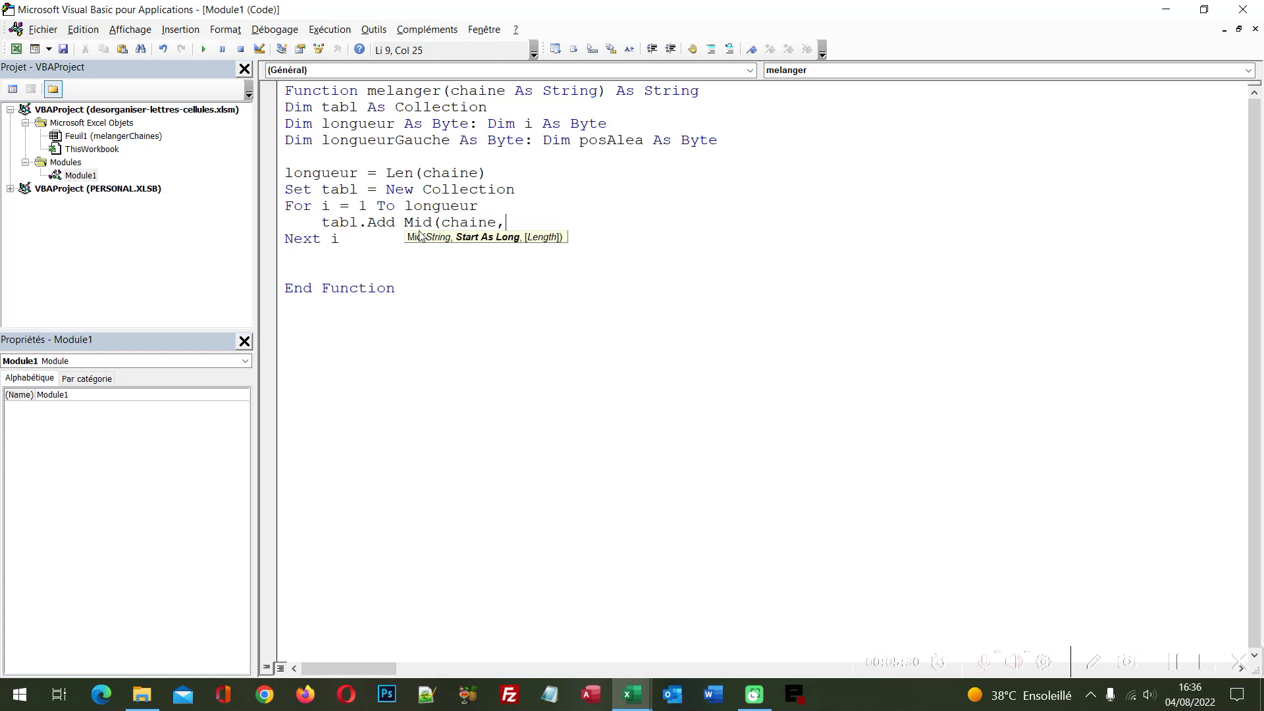
text(i)
text(,)
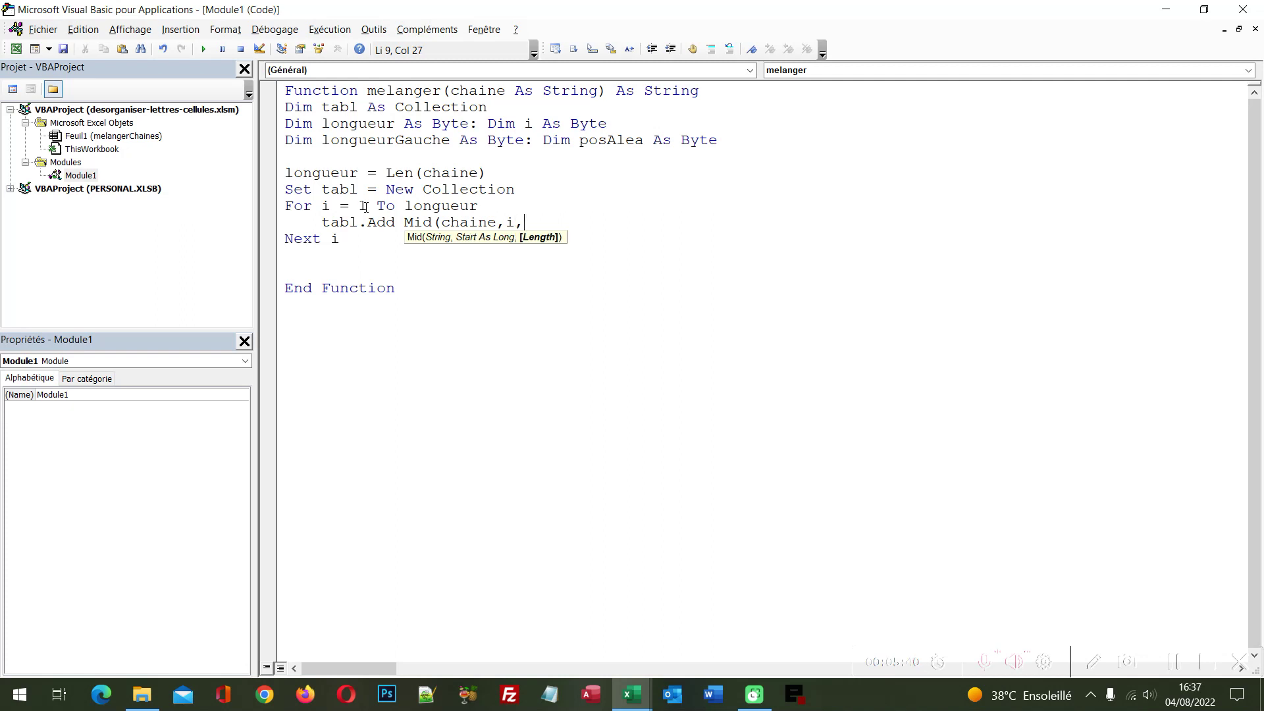
text(1))
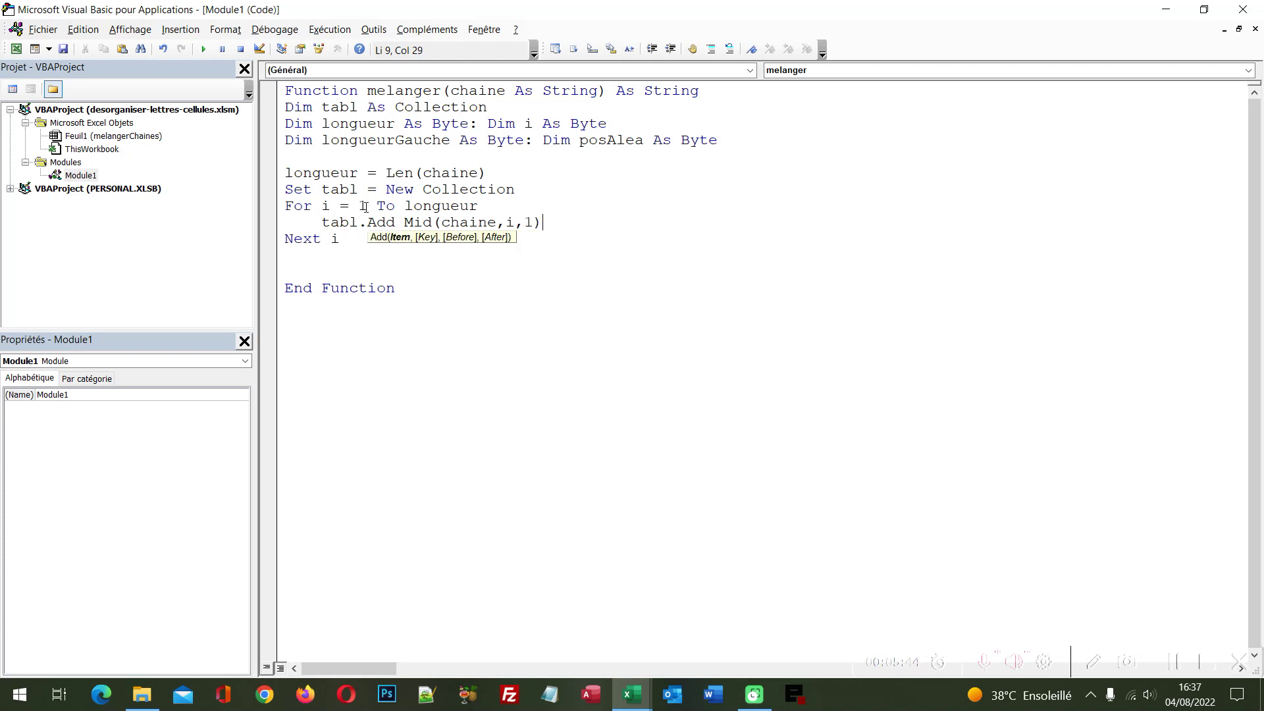
key(Down)
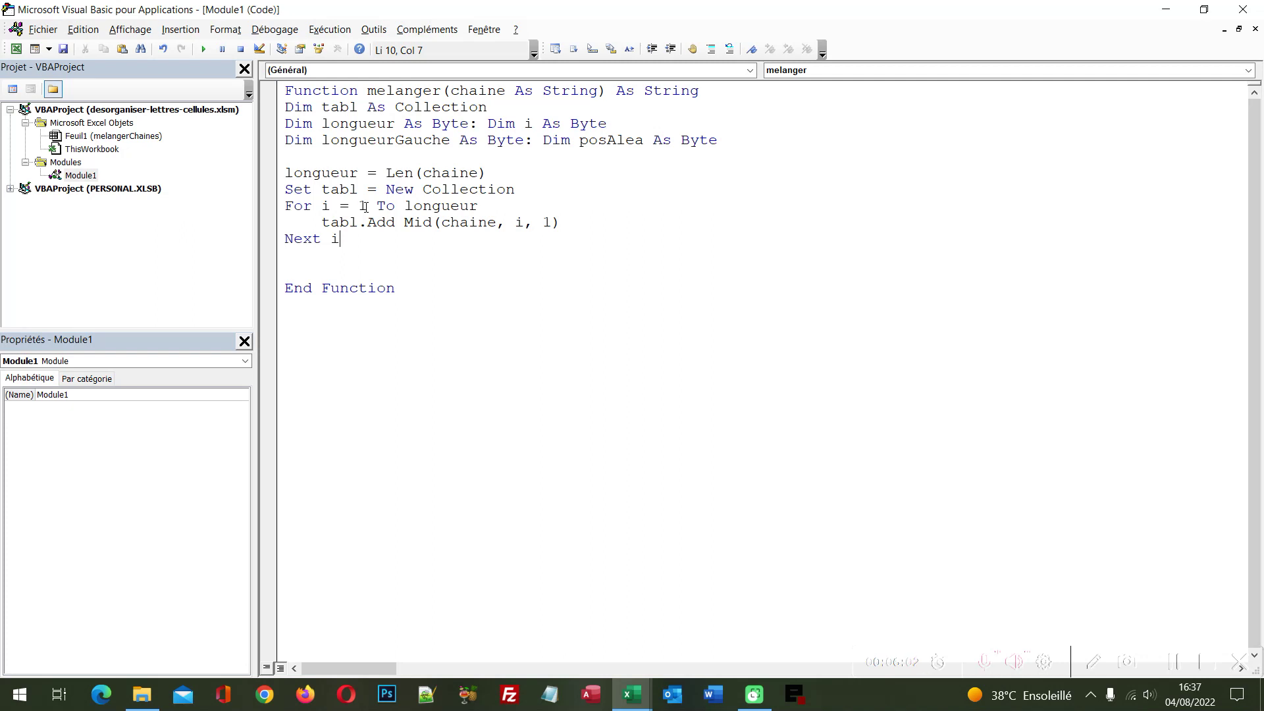
key(Return)
key(Return)
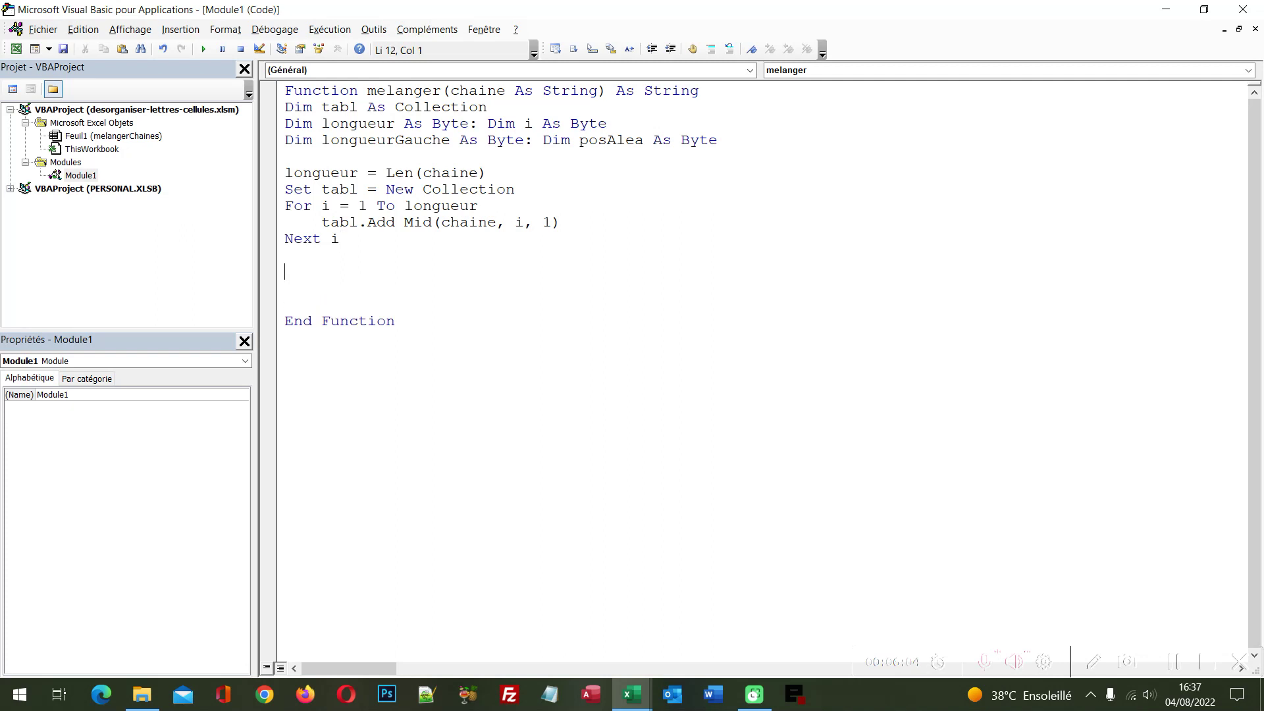
Step: Add the line longueurGauche = longueur + 1 after the first loop, pasting the copied variable name
double_click(402, 146)
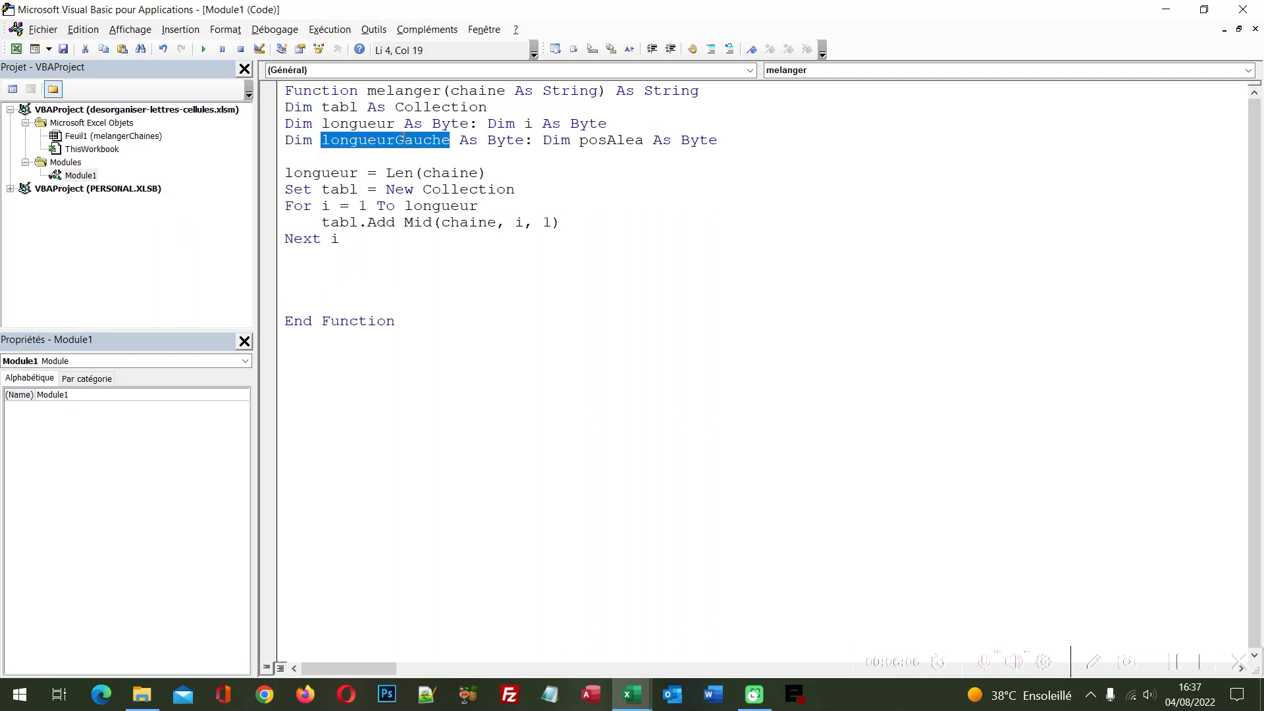
click(320, 271)
text(longueurGauche)
text(=)
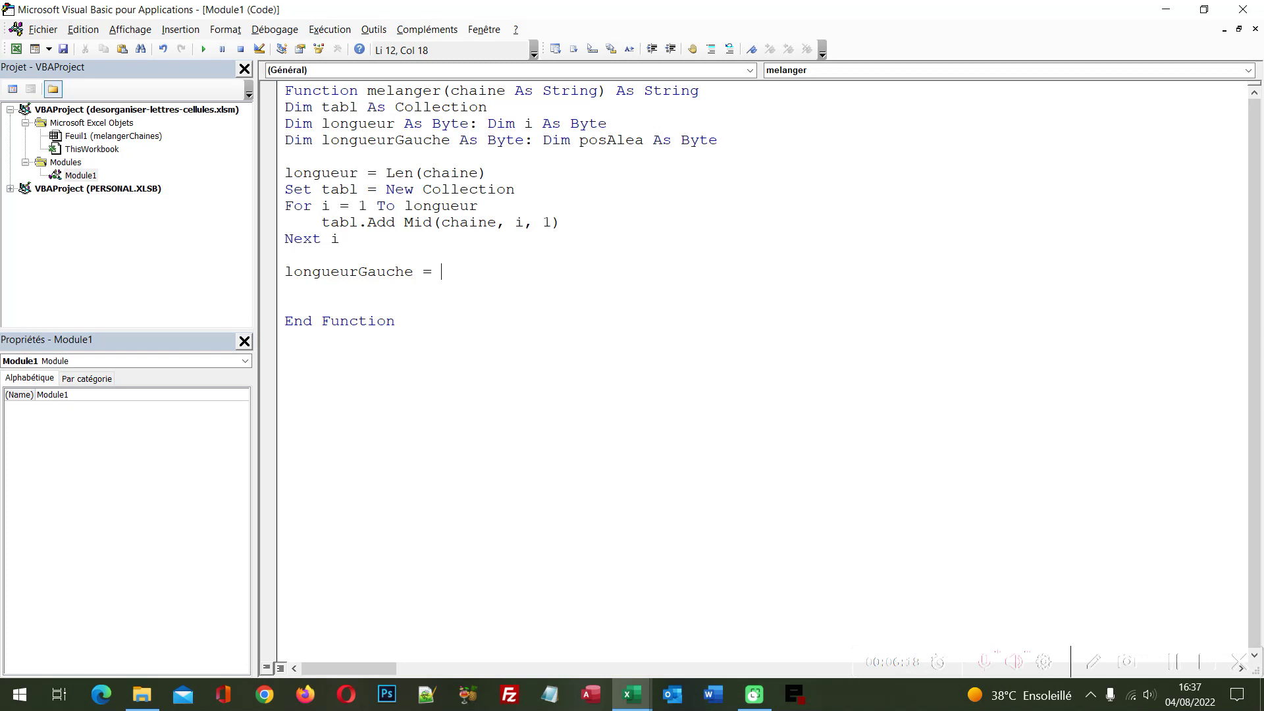
text(longueur )
text(+ 1)
key(Return)
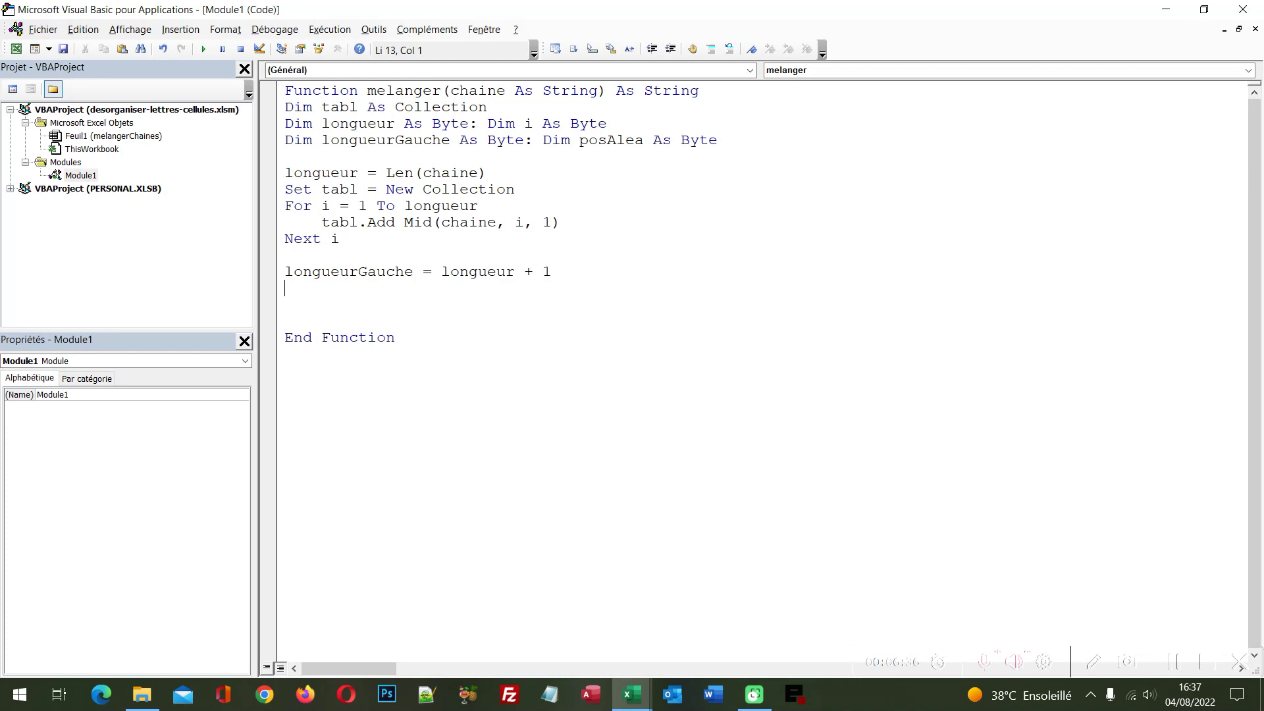
Step: Create a second loop For i = 1 To longueur closed by Next i
text(f)
text(or)
text(i)
text( =)
text(1 )
text(to 1ongu)
text(eur)
key(Return)
key(Return)
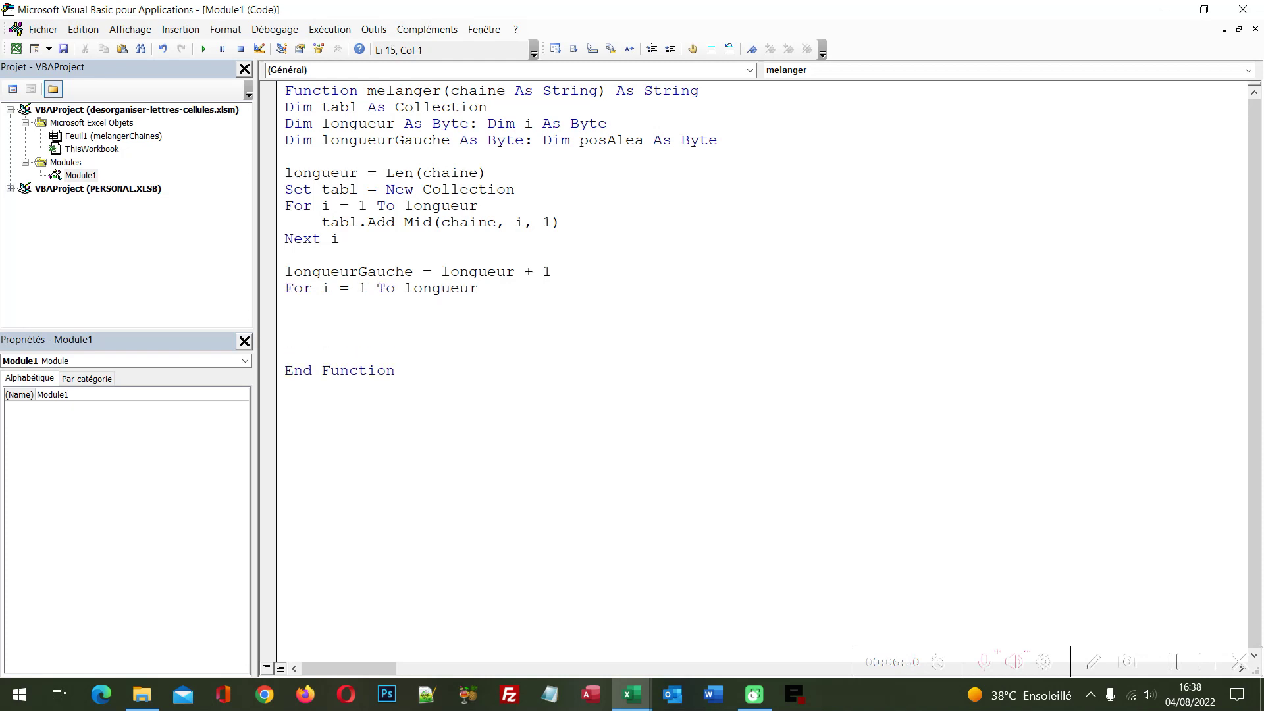
text(next )
text(i)
Step: Begin the second loop's body with longueurGauche = longueurGauche, copying and pasting the variable name
click(285, 304)
click(413, 271)
key(shift+Home)
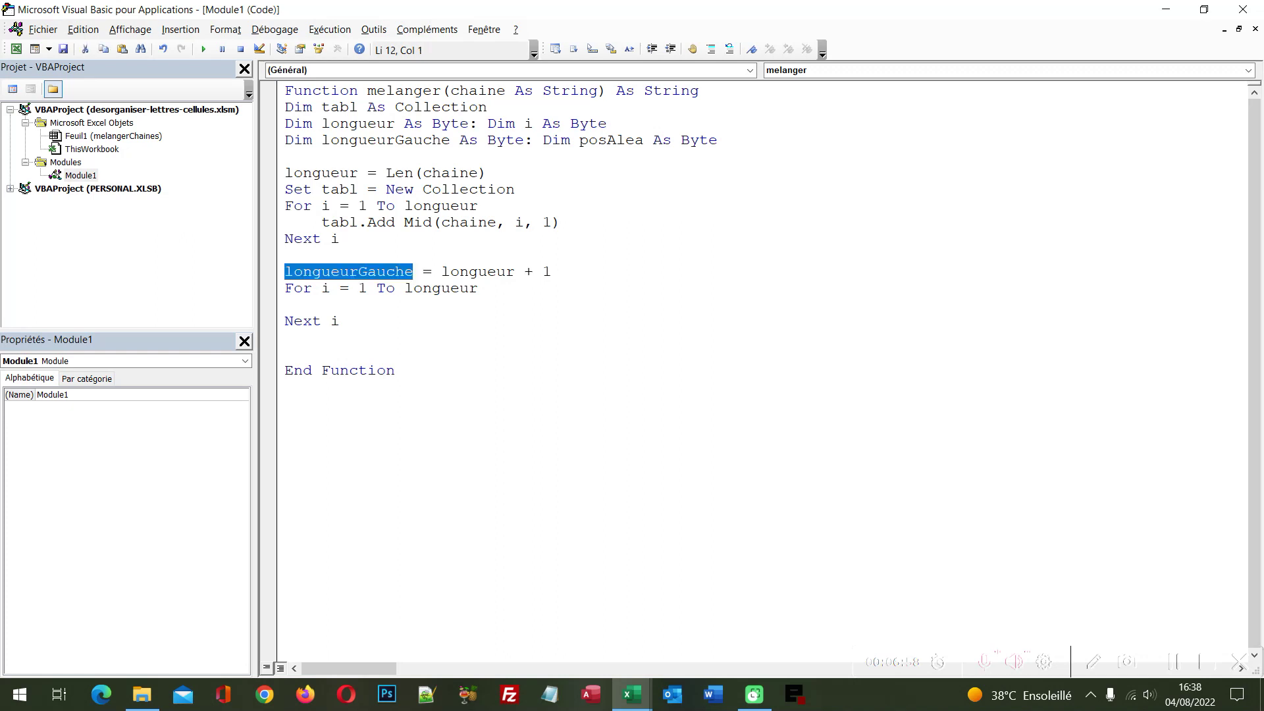
key(ctrl+c)
click(285, 304)
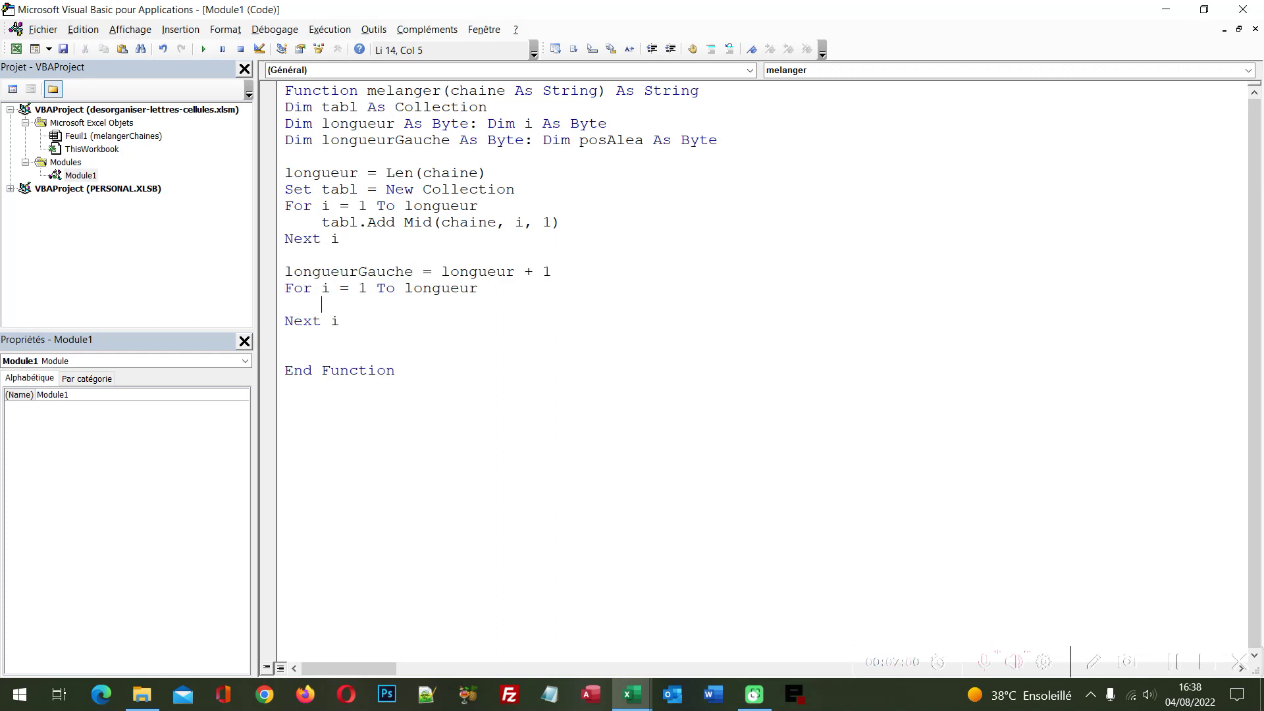
key(Tab)
key(ctrl+v)
text(=)
key(ctrl+v)
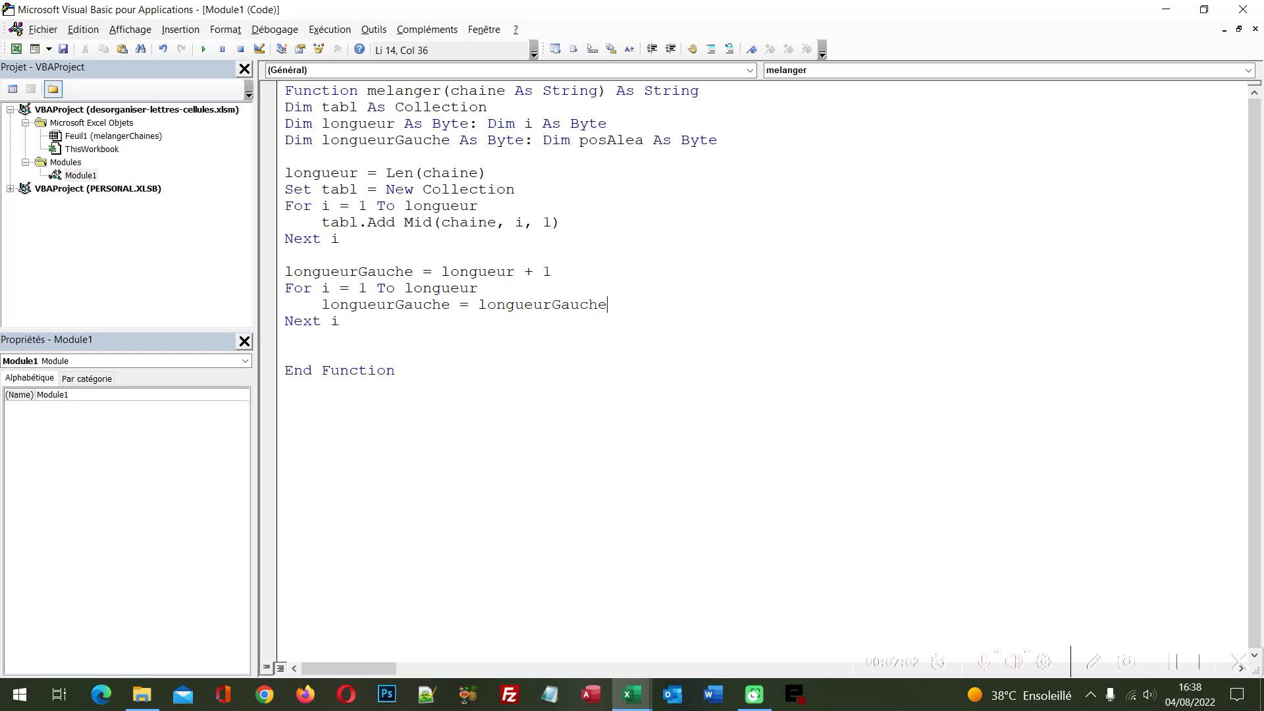
Step: Finish the decrement line, add Randomize, and start numalea = int(( inside the second loop
text(1)
key(Return)
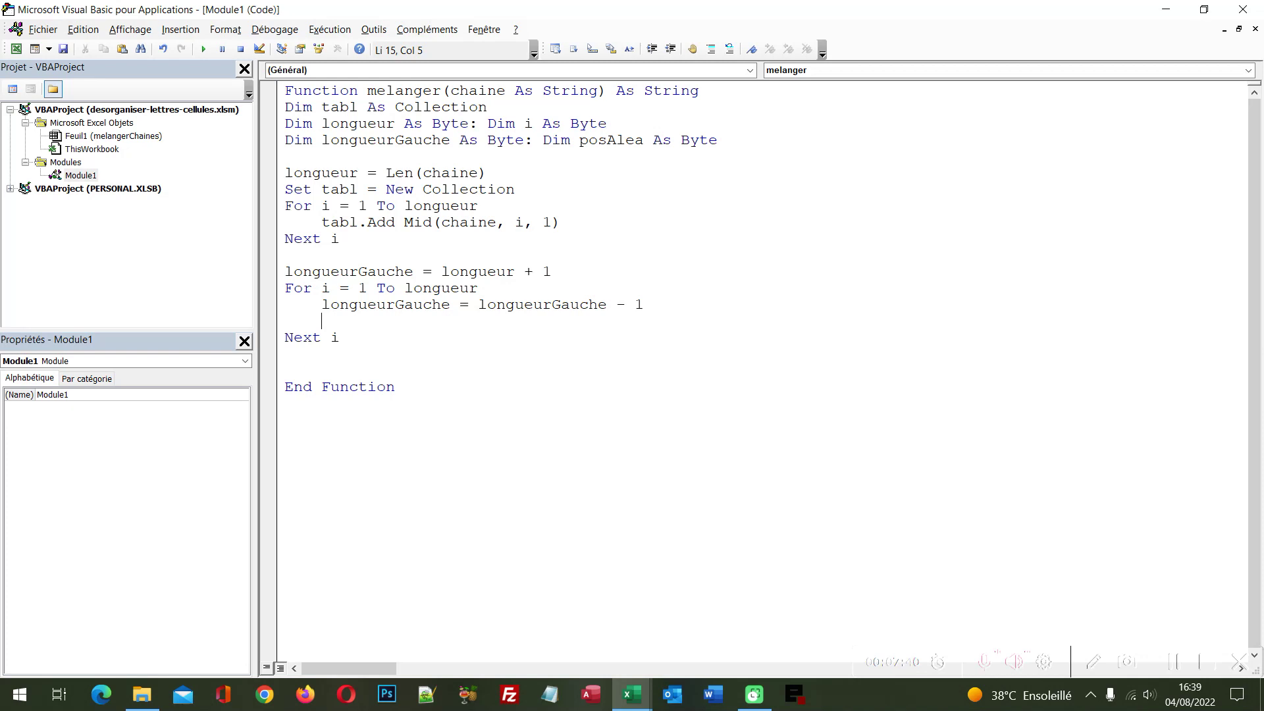
text(Ran)
text(domize)
key(Return)
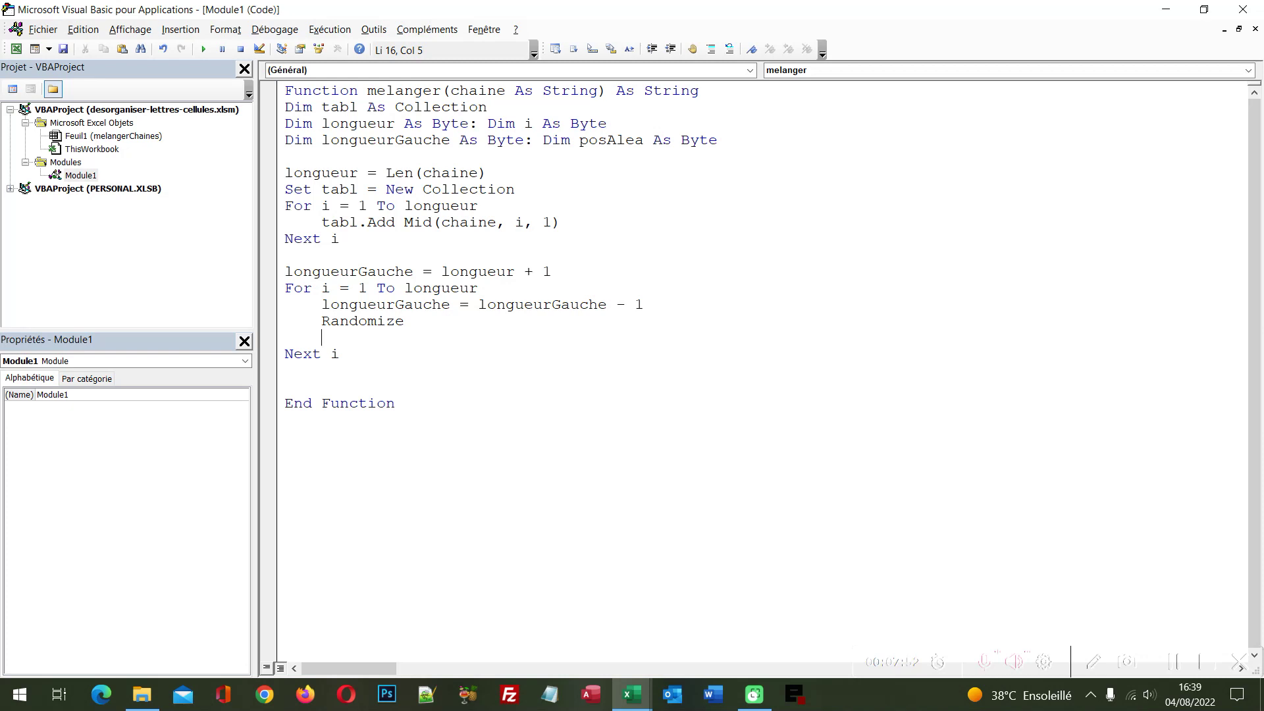
text(numale)
text(a = )
text(in)
text(t()
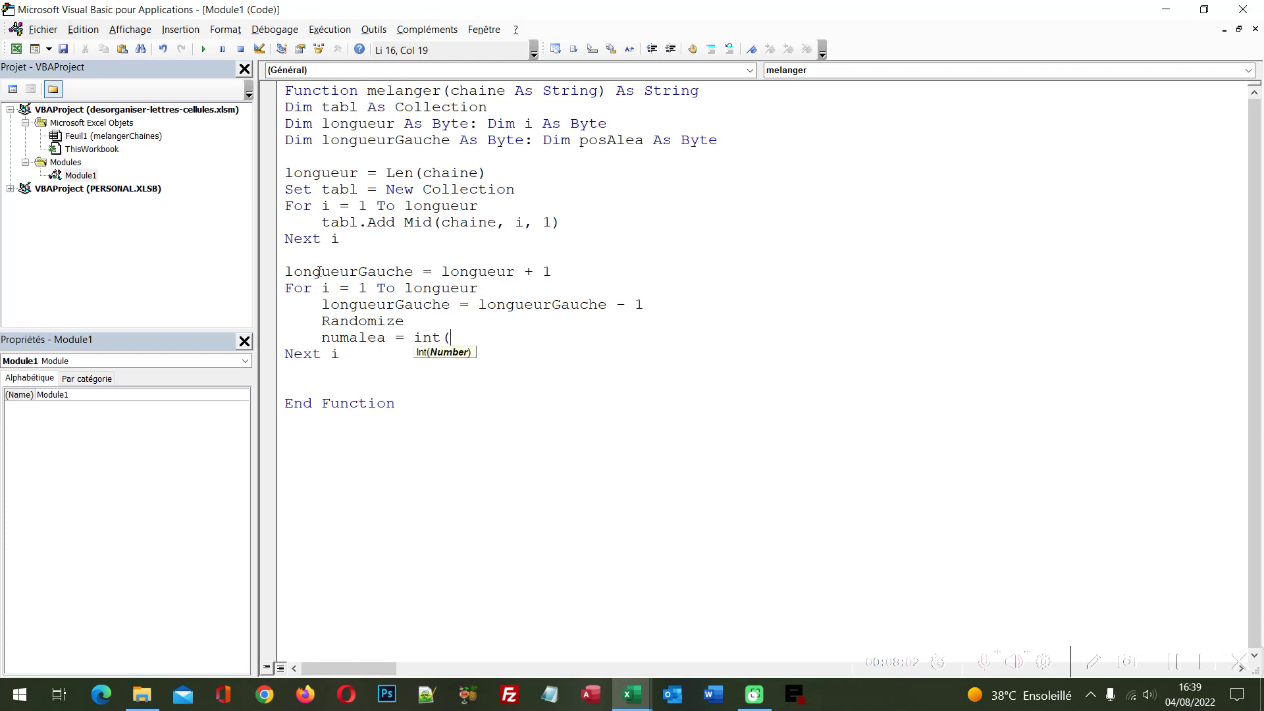
text(()
Step: Dismiss the 'Attendu : Expression' error and extend the line to numalea = int((longueurGauche) * rnd + 1)
click(317, 277)
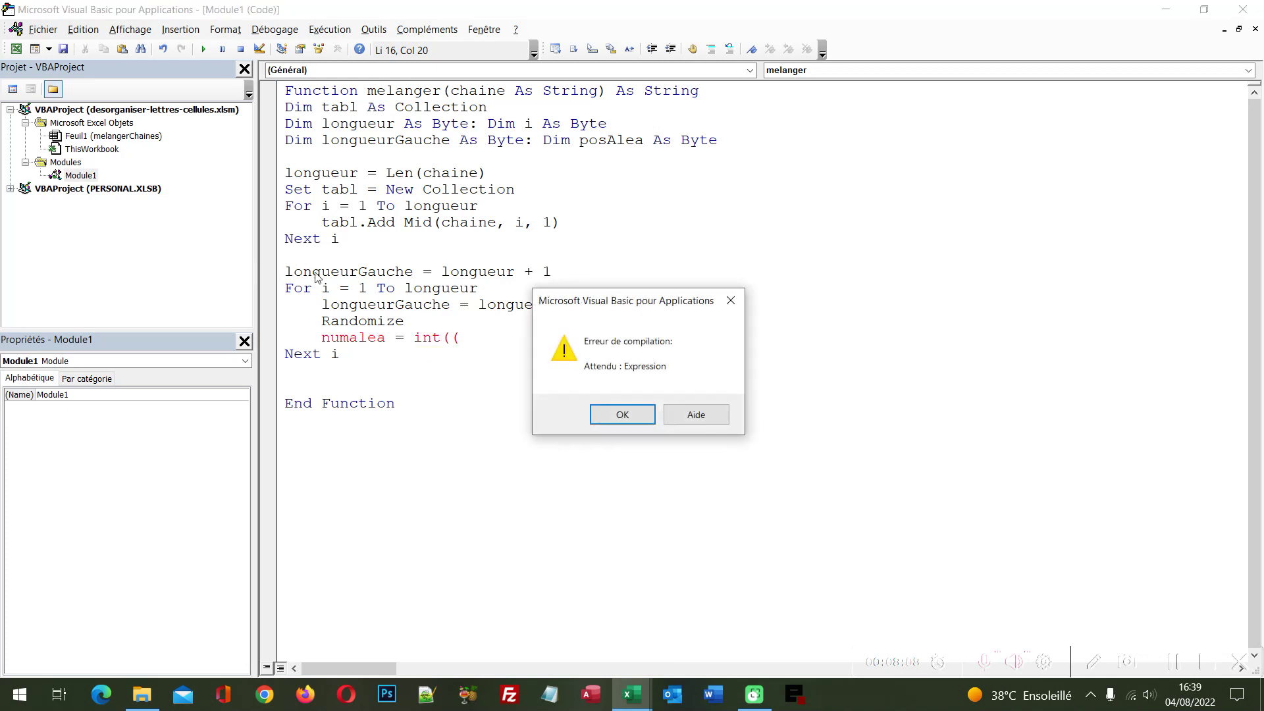
click(642, 421)
click(388, 272)
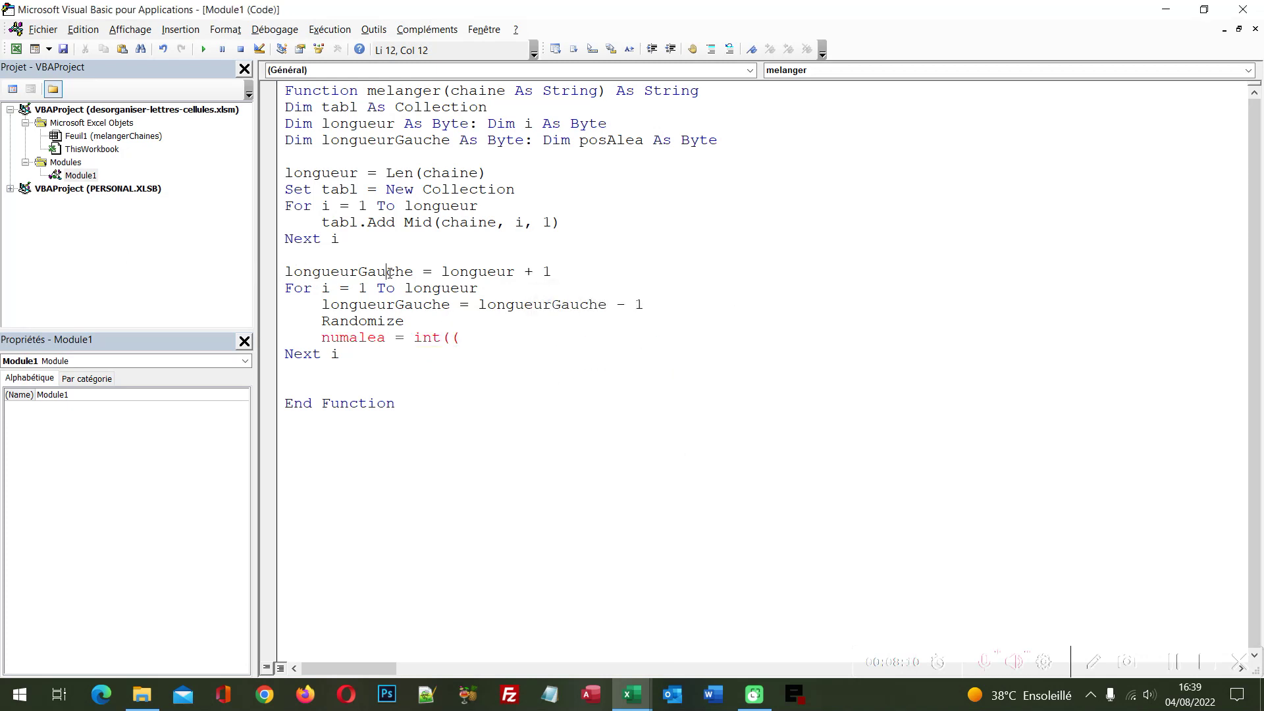
double_click(389, 272)
click(471, 339)
key(ctrl+v)
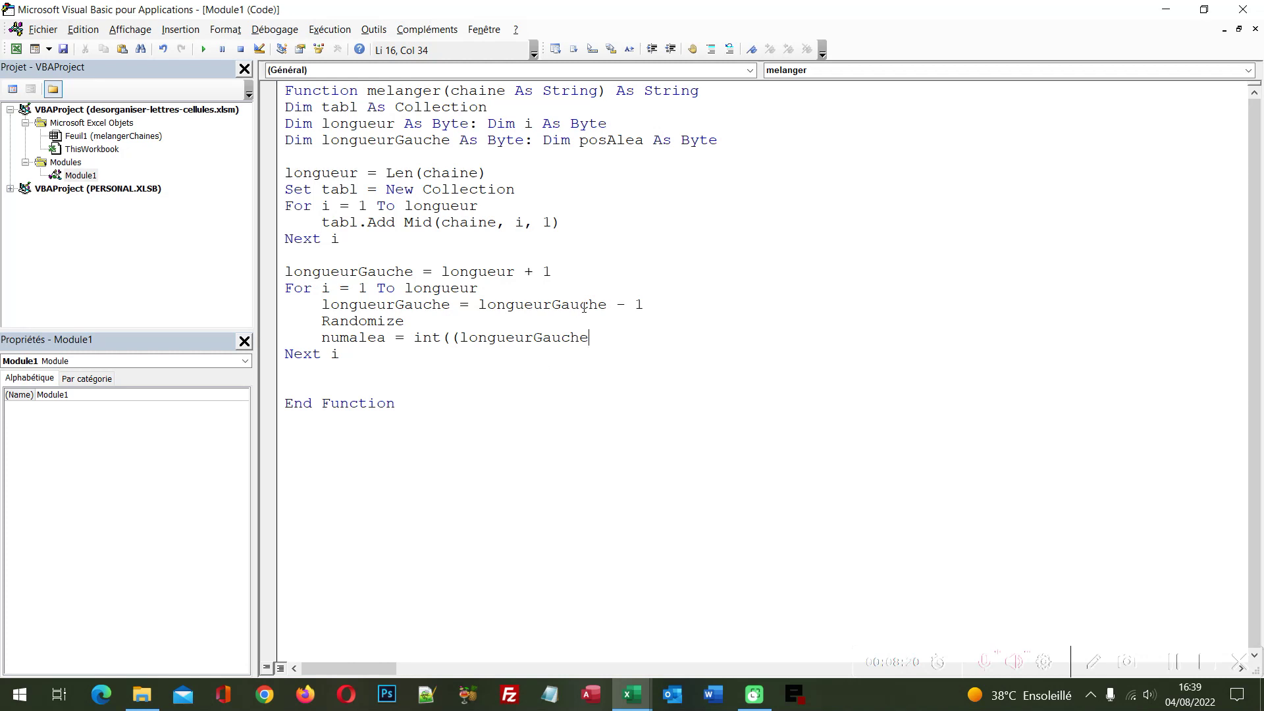
text() )
text(* )
text(rnd )
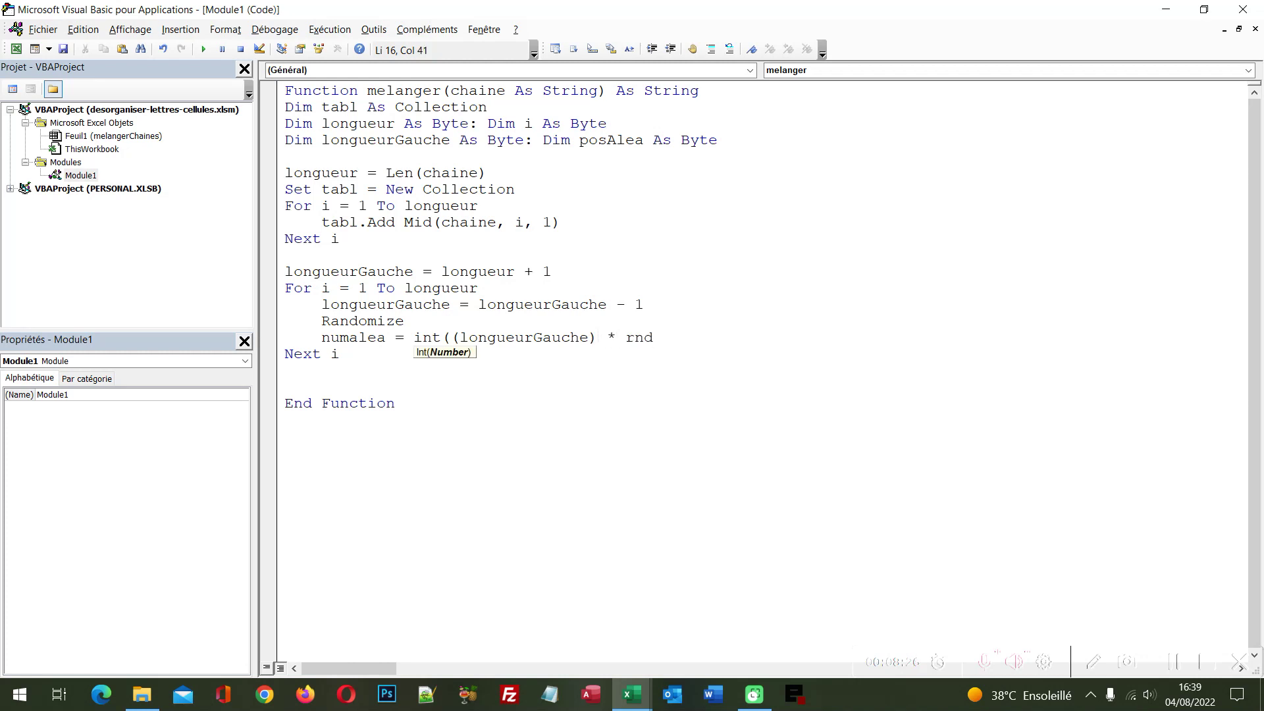
text(+ )
text(1))
Step: Add melanger = melanger & tabl(numalea) as the next line of the second loop
key(Return)
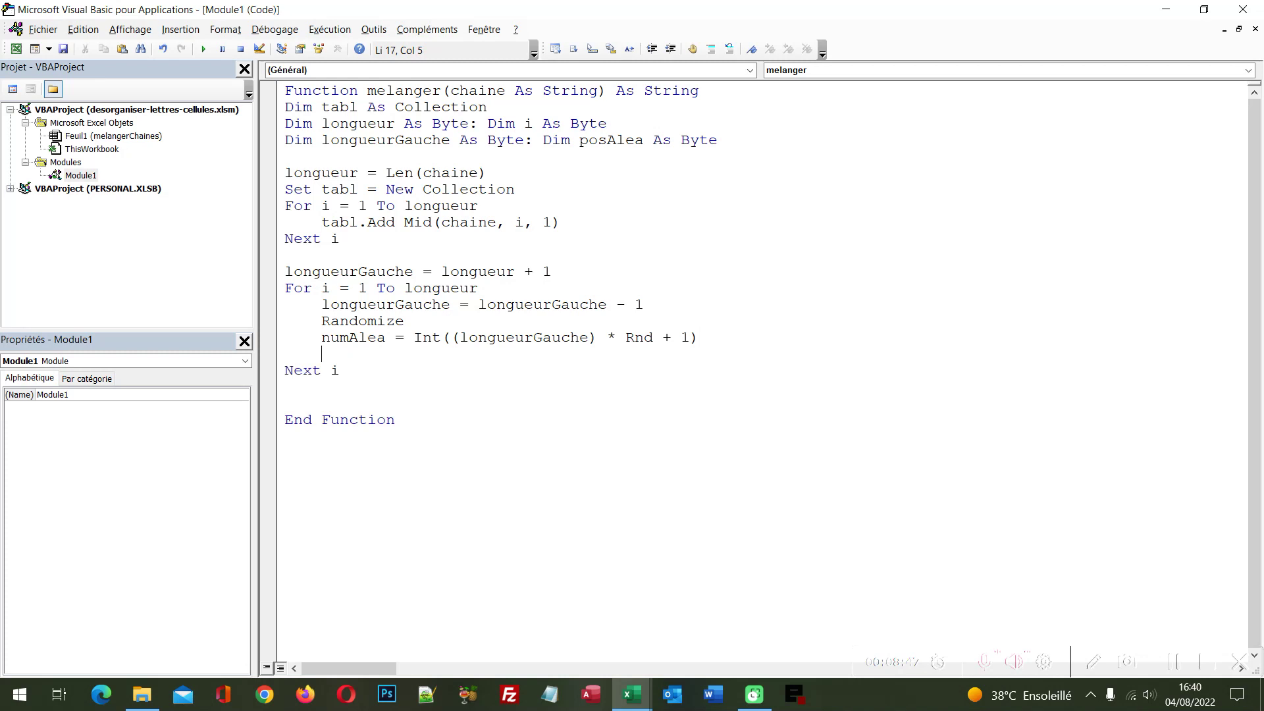
text(m)
text(elanger )
text(=)
key(Home)
key(ctrl+shift+Right)
key(shift+Left)
key(End)
key(ctrl+v)
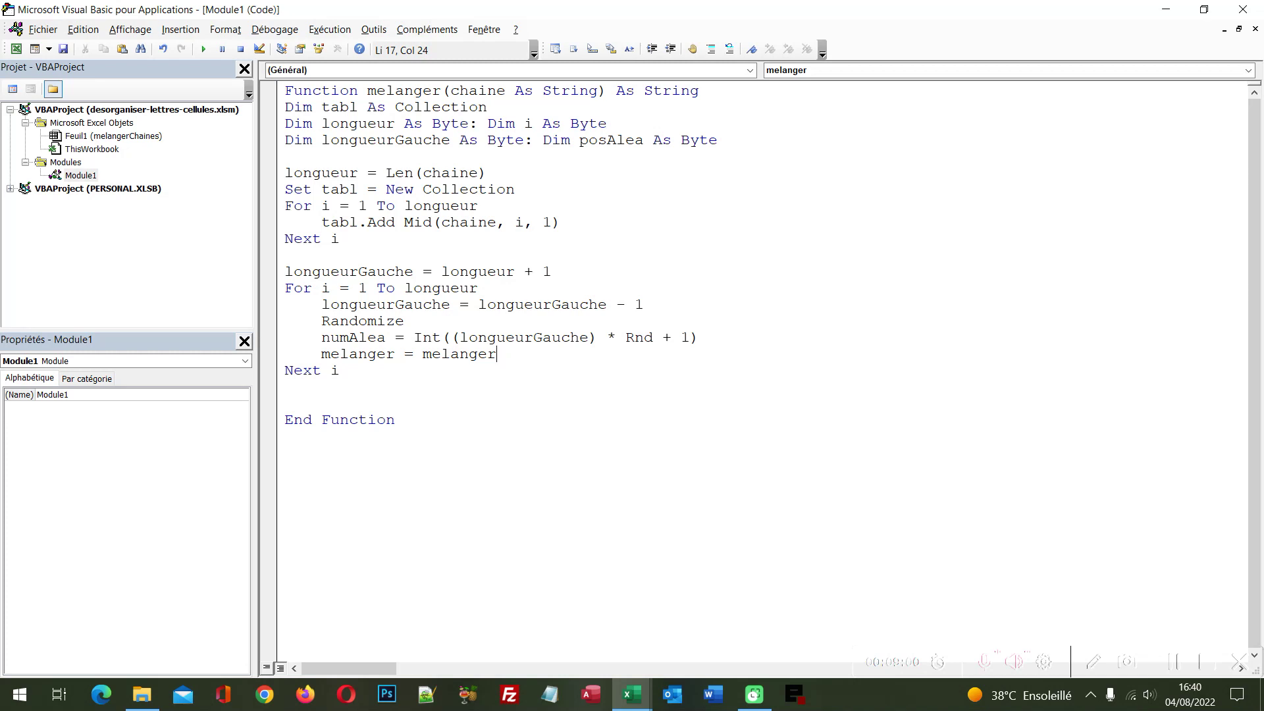
text(& )
text(tabl()
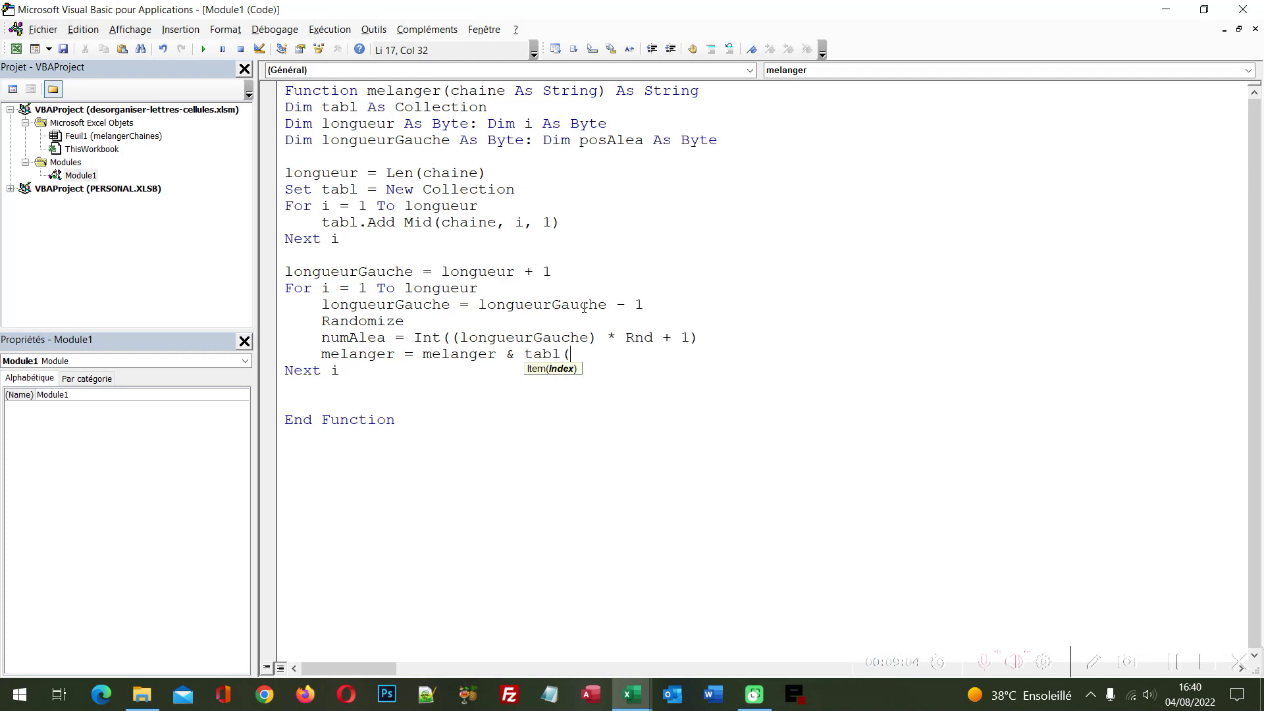
text(n)
text(uma)
text(lea))
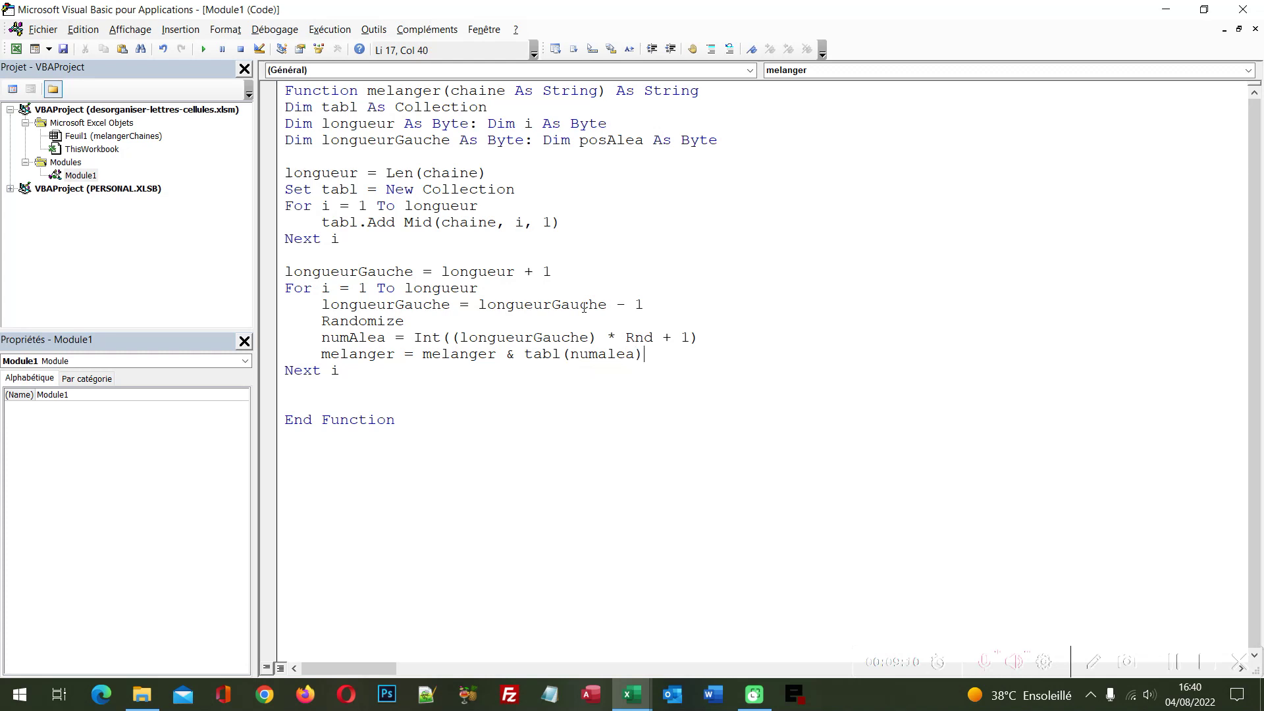
Step: Add tabl.Remove(numalea) below it to drop the chosen letter from the collection
key(Return)
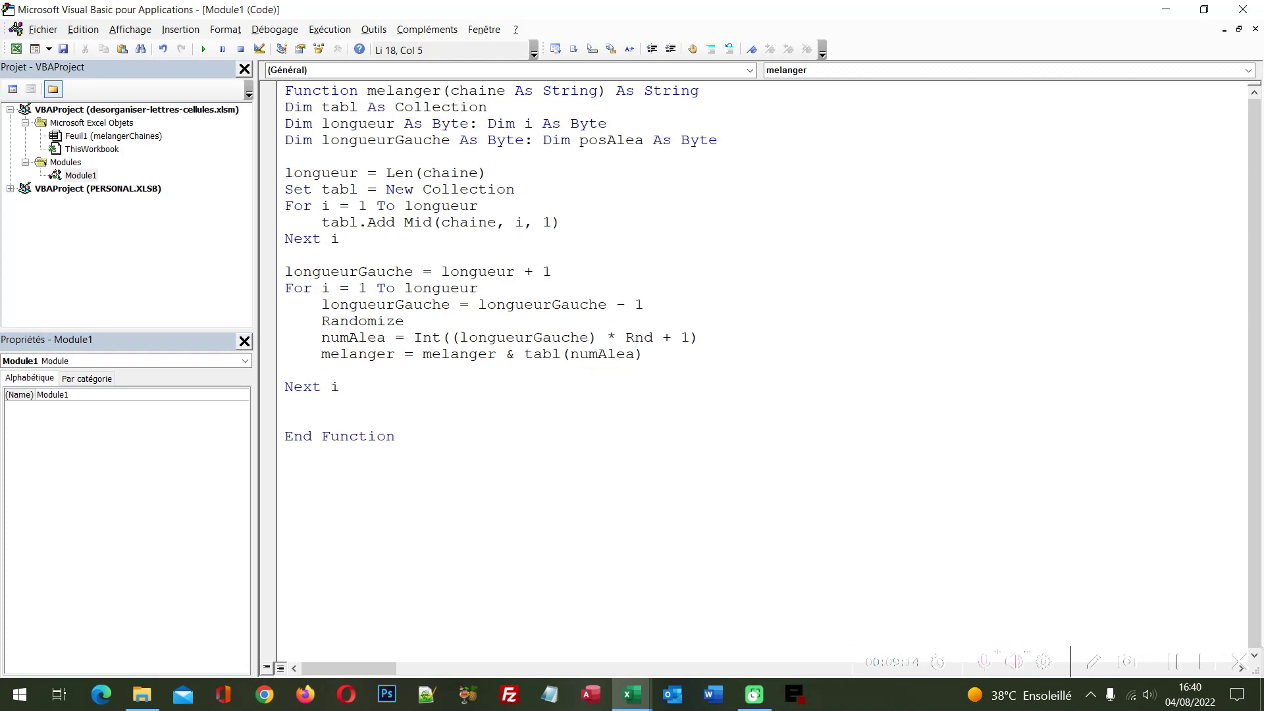
text(tabl)
text(.r)
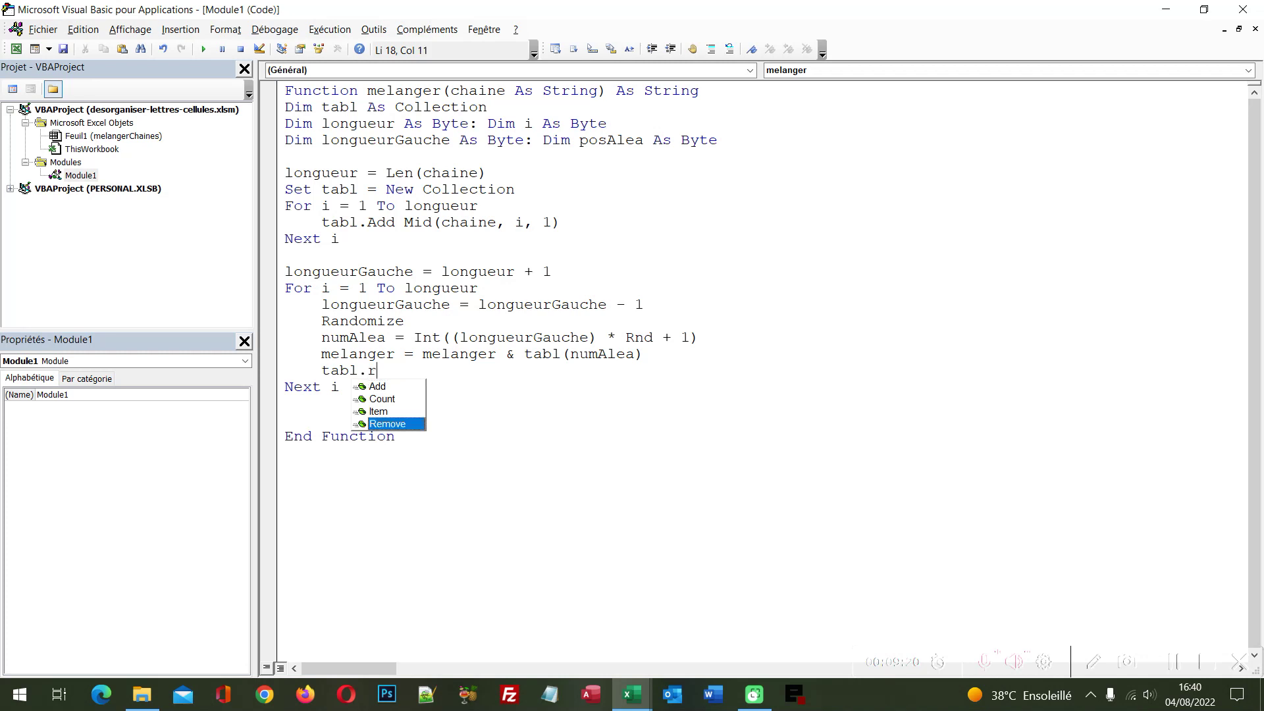
text(emo)
key(Tab)
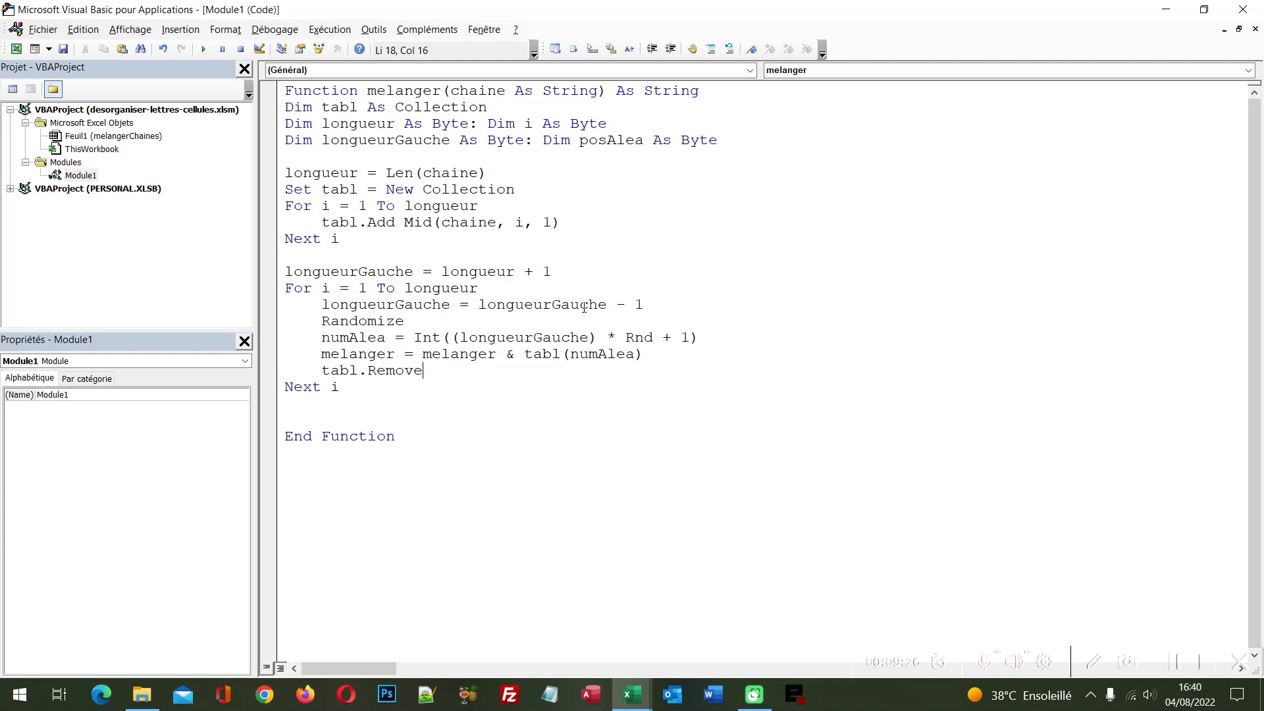
text(()
text(num)
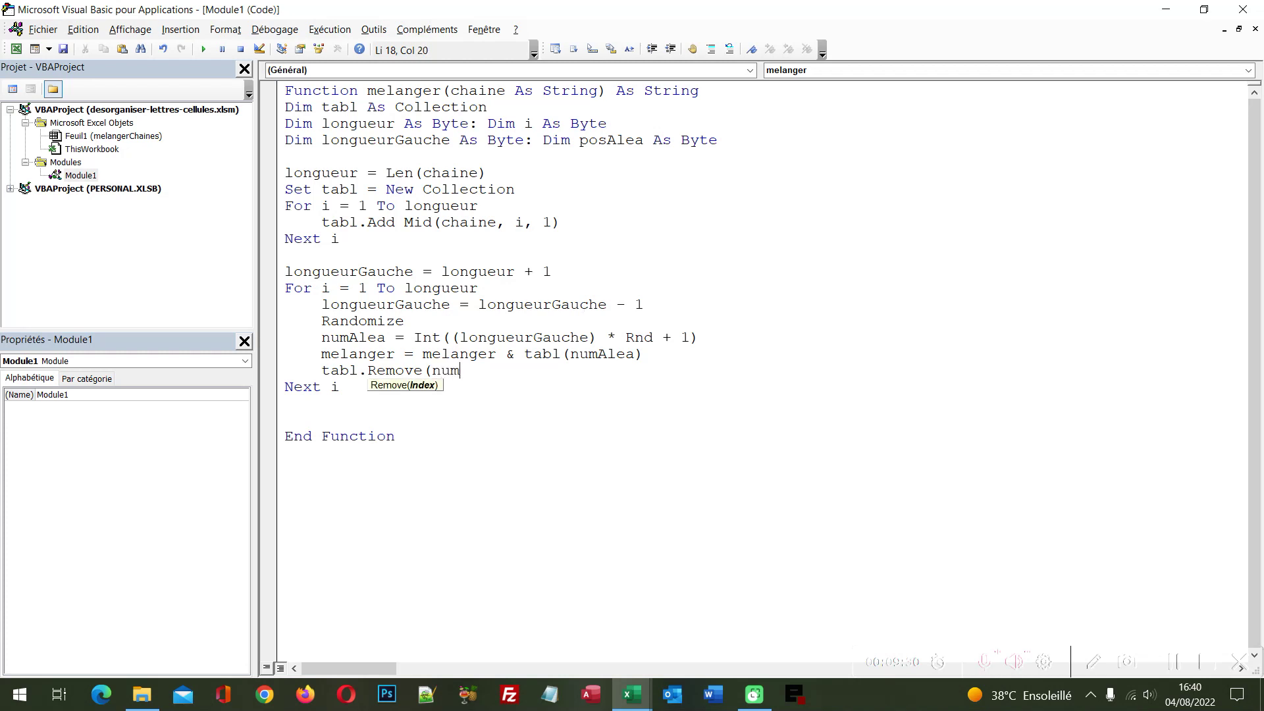
text(alea))
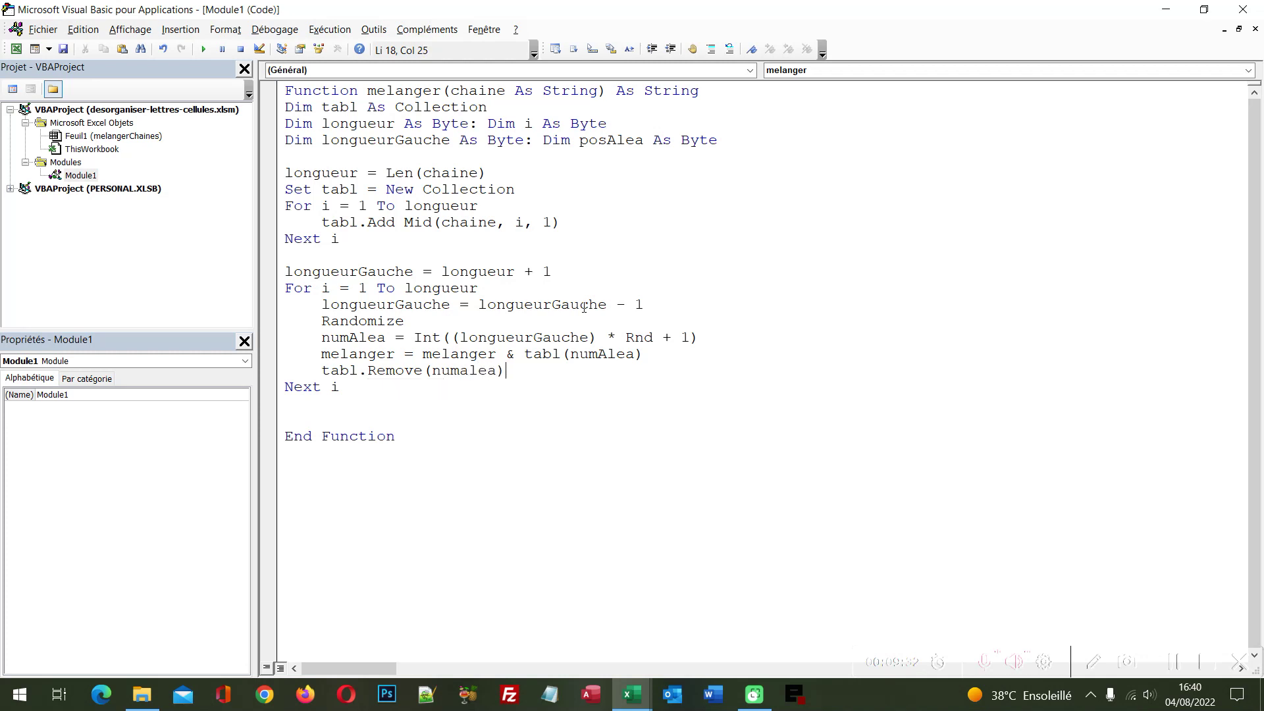
key(Up)
Step: Delete the blank line between Next i and End Function in melanger
click(413, 408)
key(BackSpace)
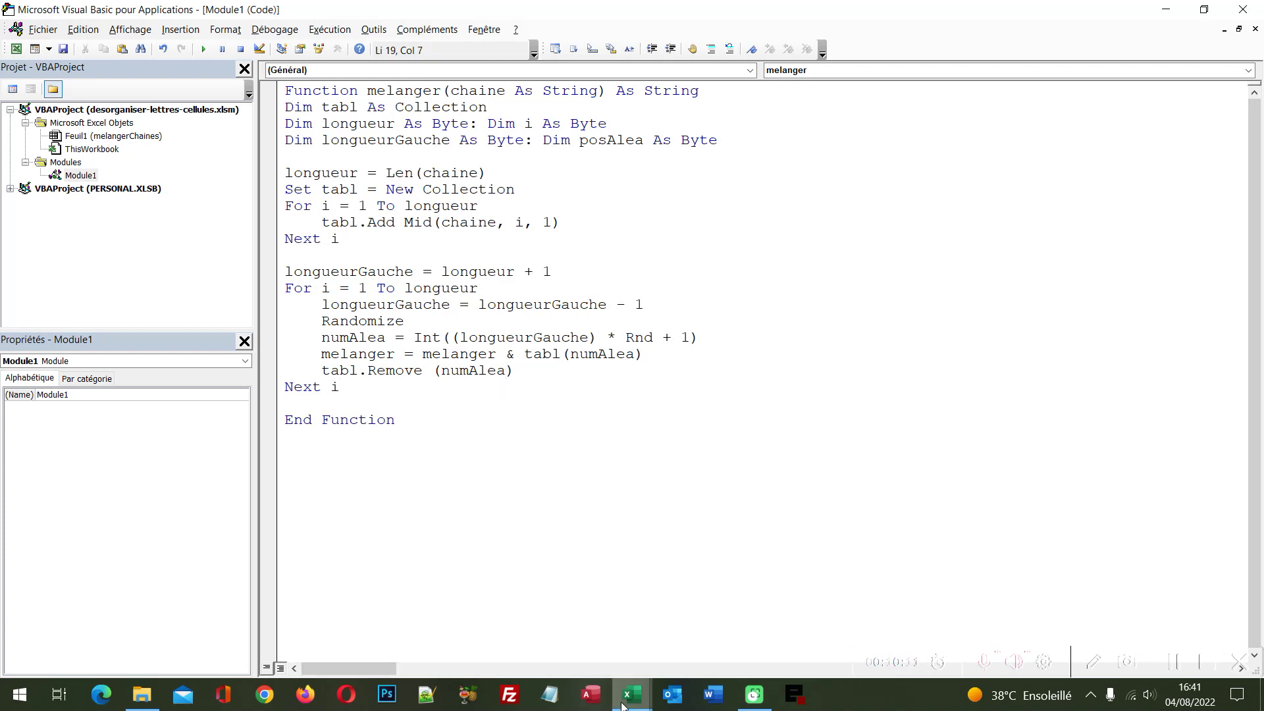
mouse_move(629, 695)
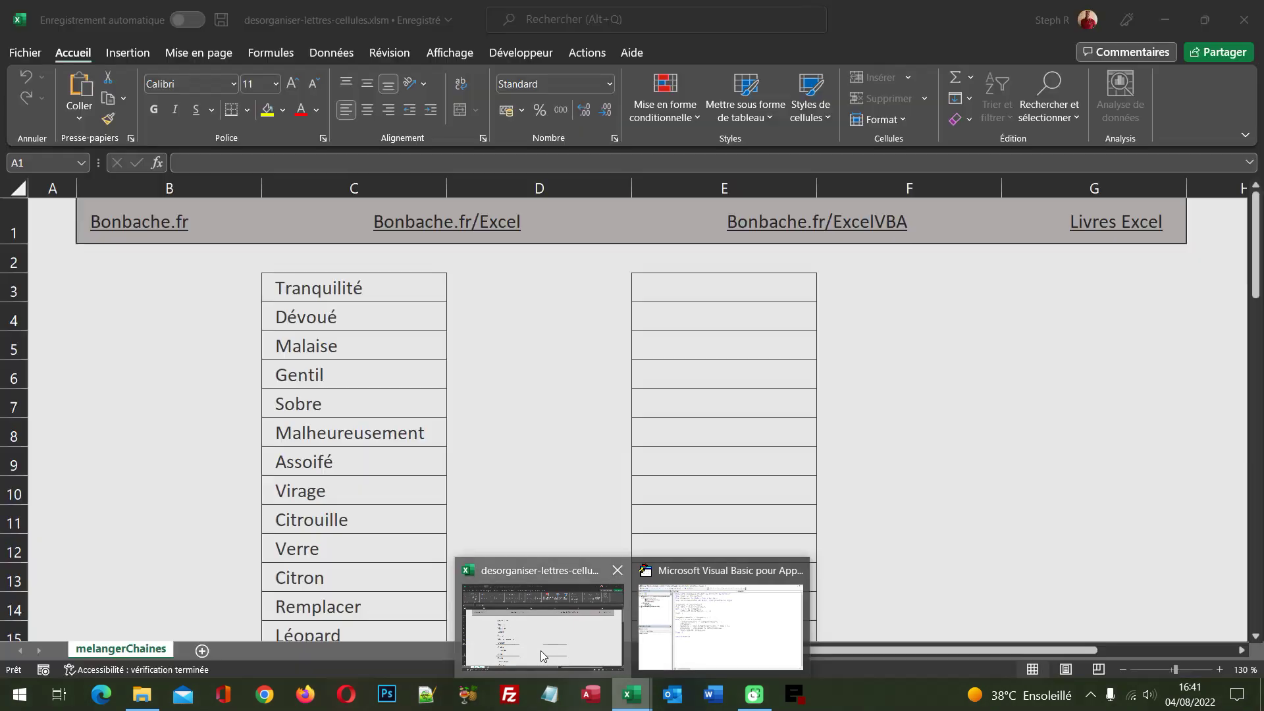
Step: Enter =melanger(C3) in cell E3 to scramble Tranquilité
click(541, 656)
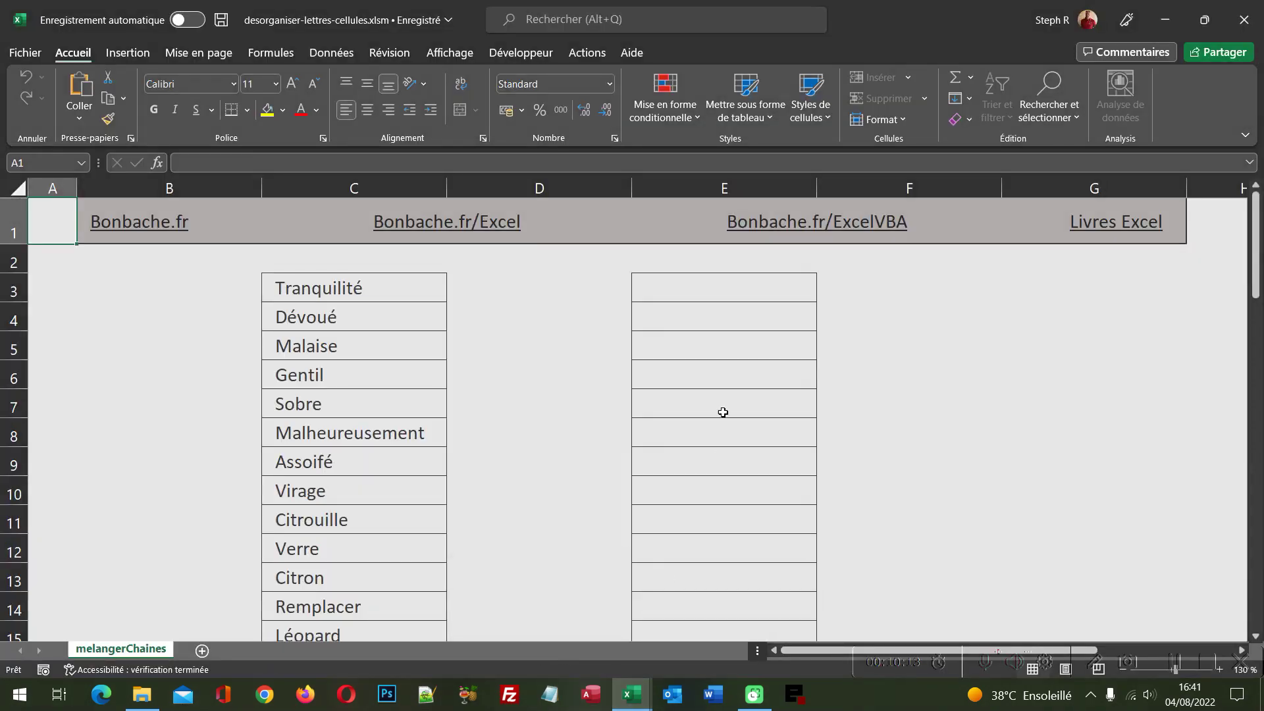
click(718, 290)
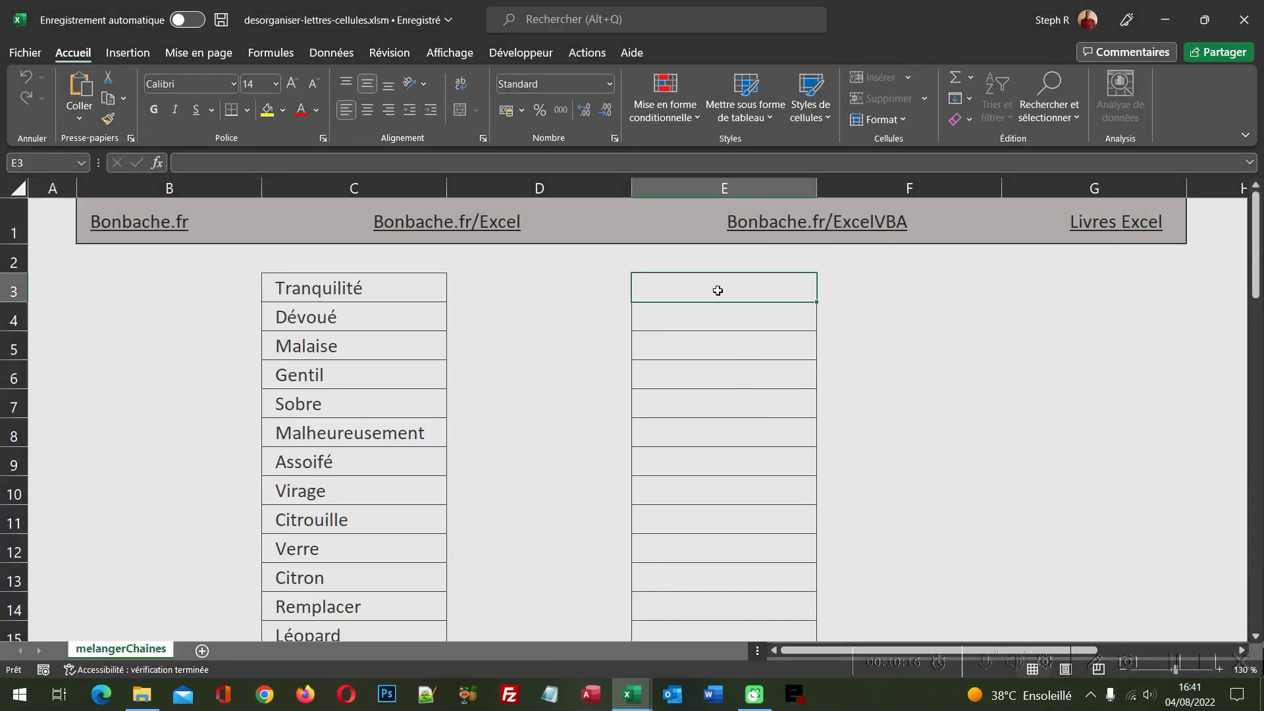
text(=)
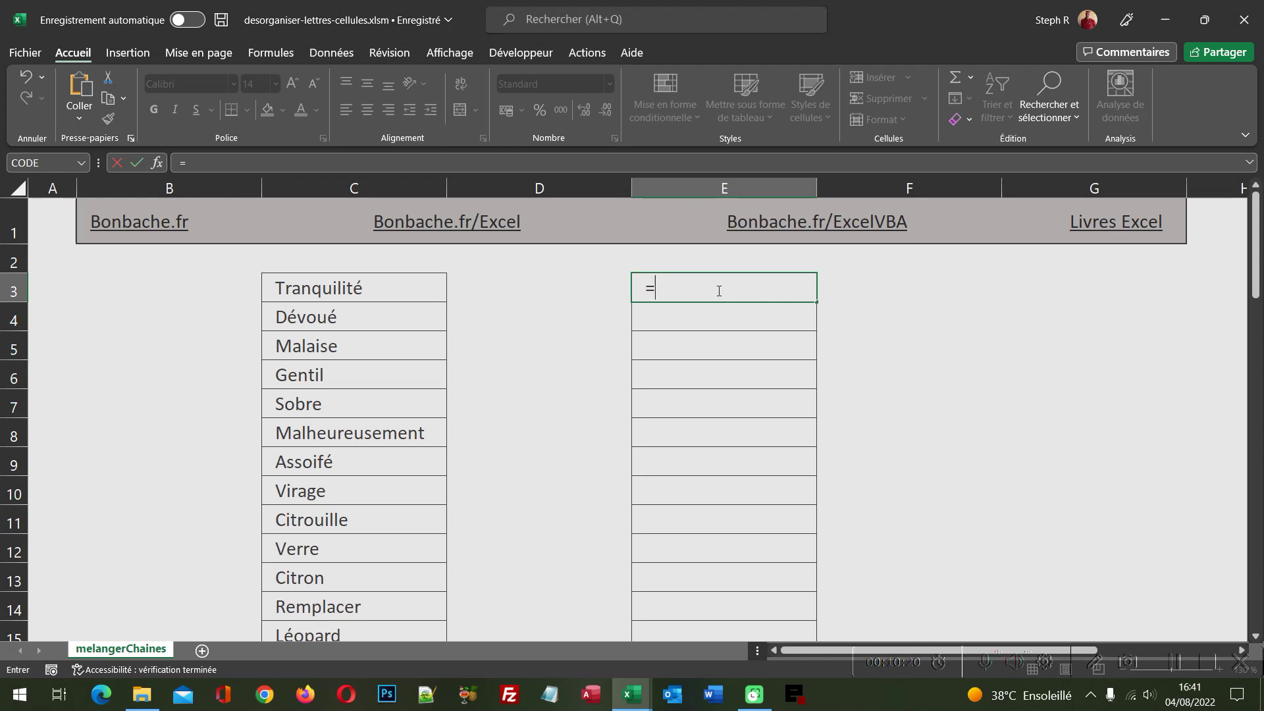
text(melange)
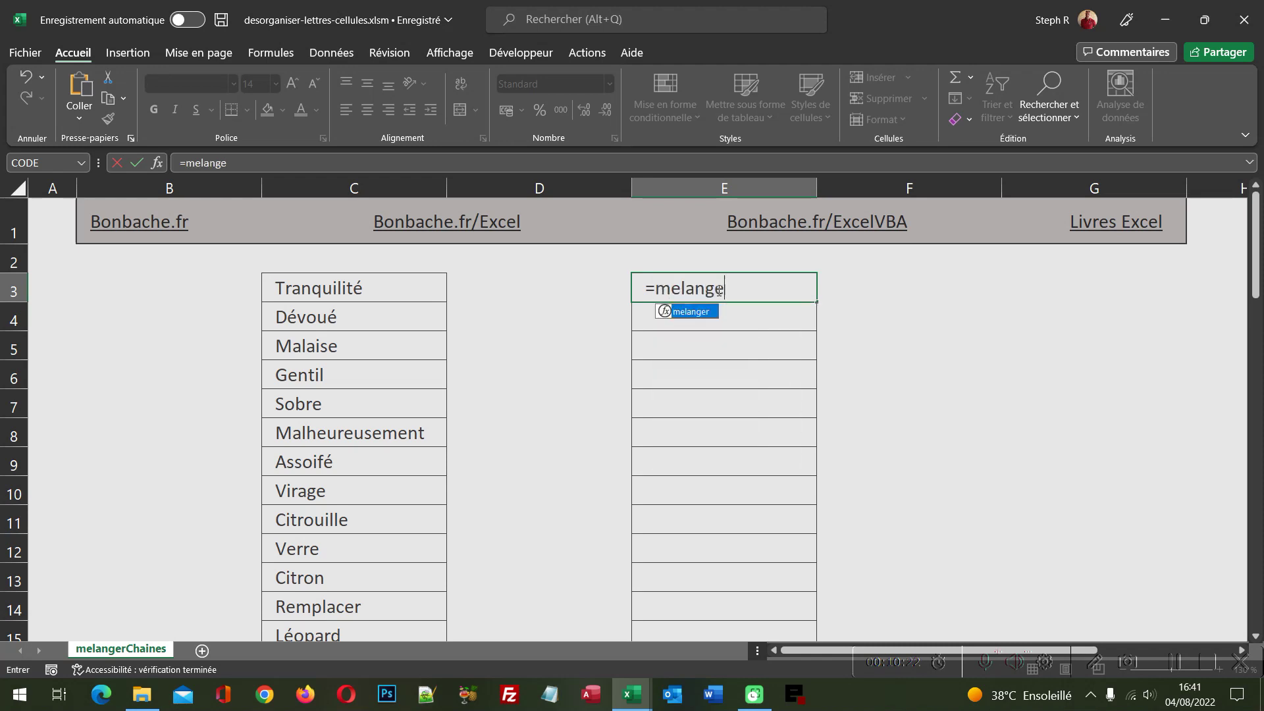
text(r()
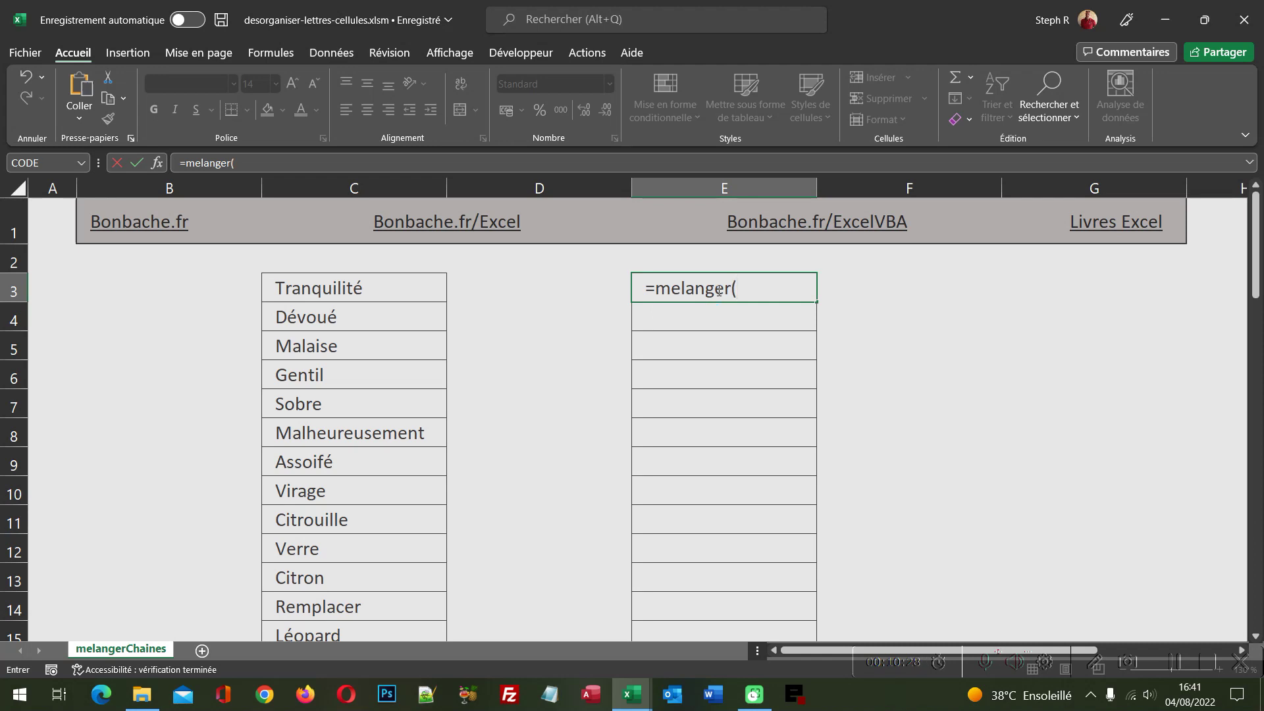
click(355, 291)
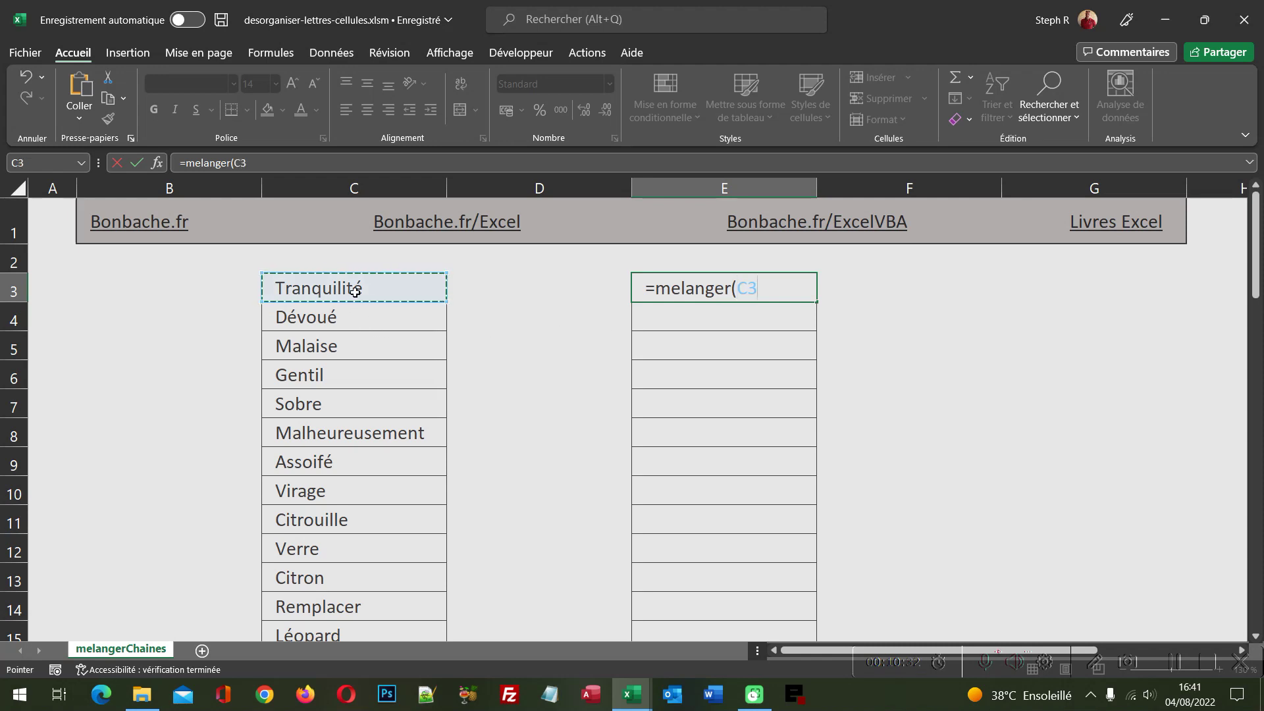
text())
key(ctrl+Return)
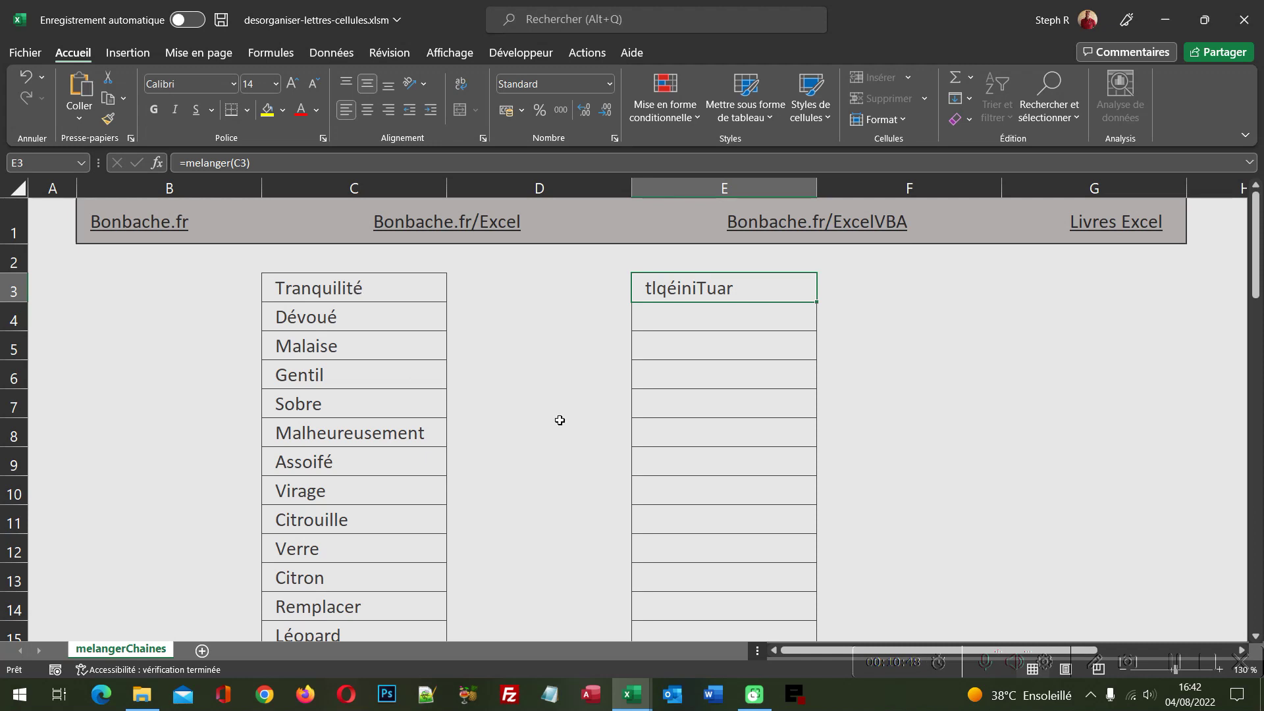
Step: Fill the melanger formula from E3 down to row 18, then deselect the range
drag(815, 310, 793, 582)
scroll(894, 506, up, 1)
scroll(895, 506, up, 2)
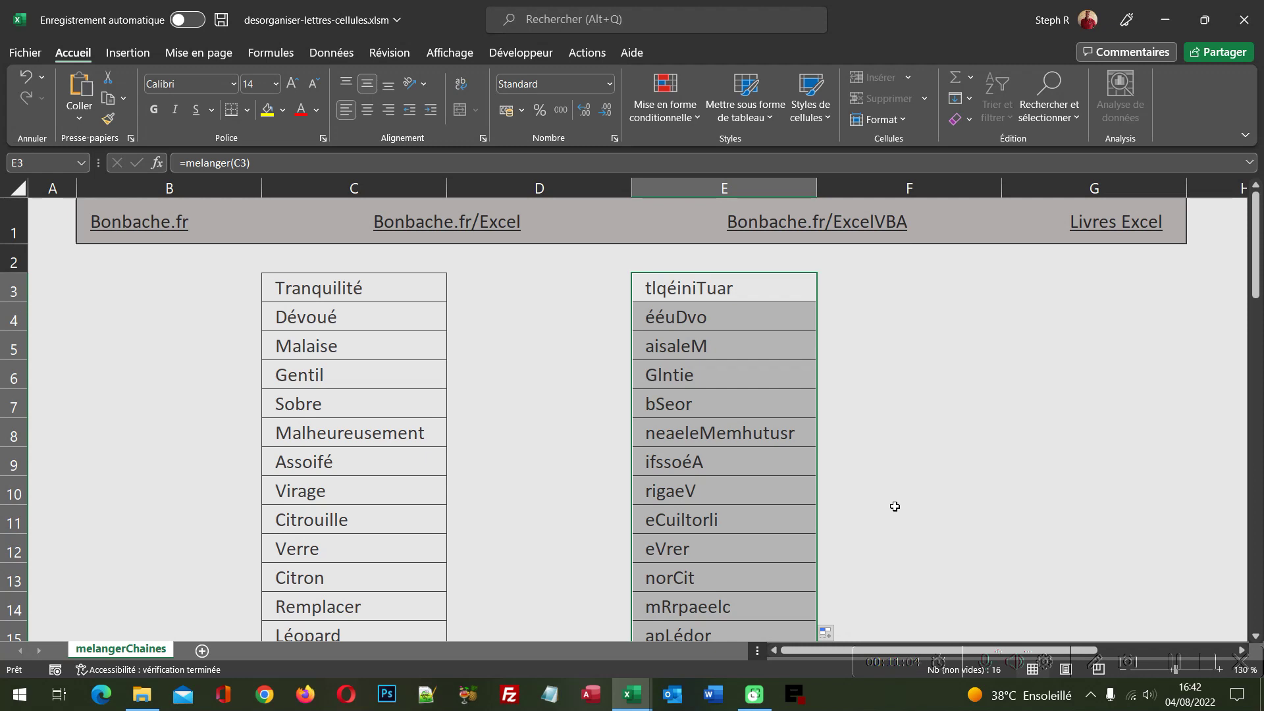
click(895, 468)
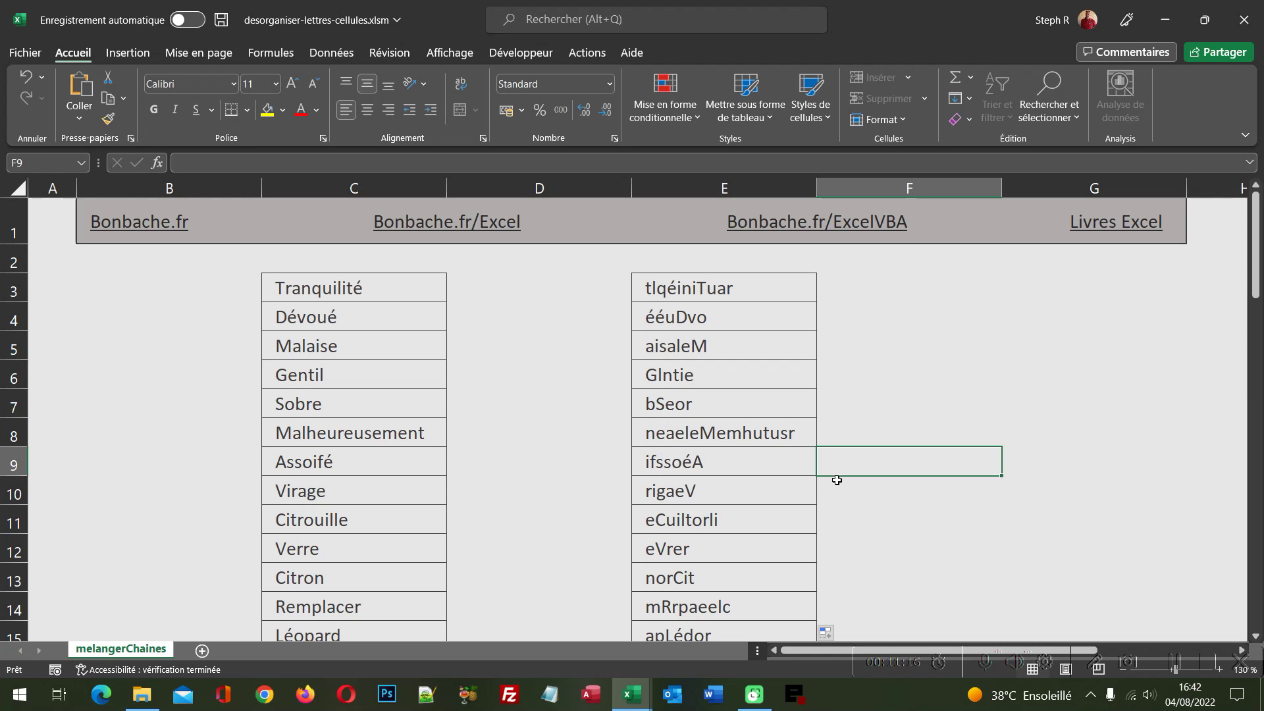
scroll(849, 501, down, 1)
scroll(849, 501, down, 1)
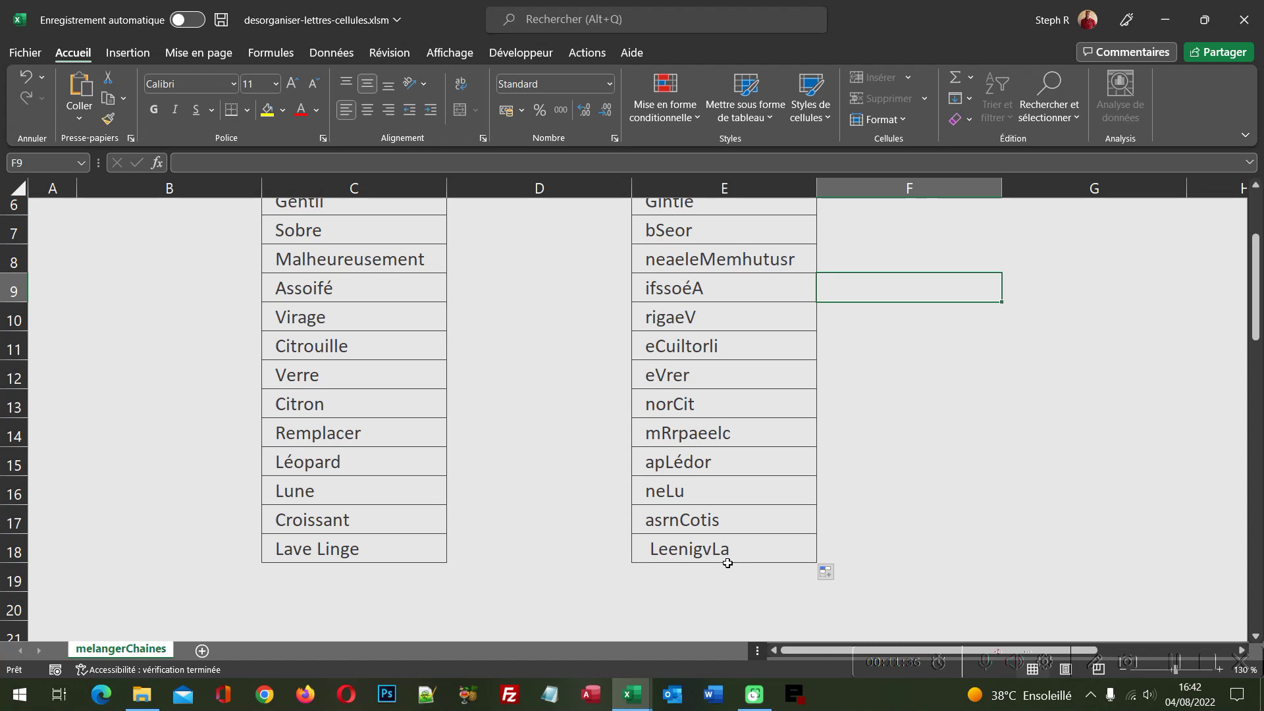
scroll(727, 563, up, 2)
click(42, 217)
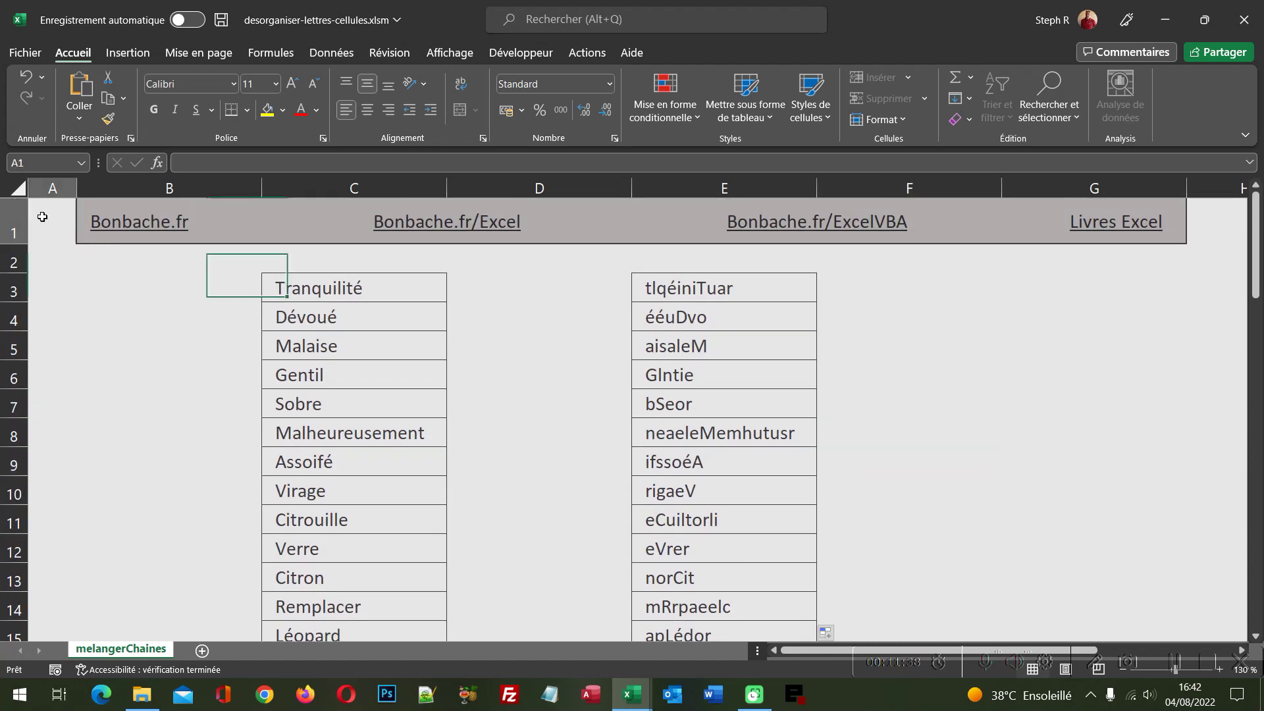